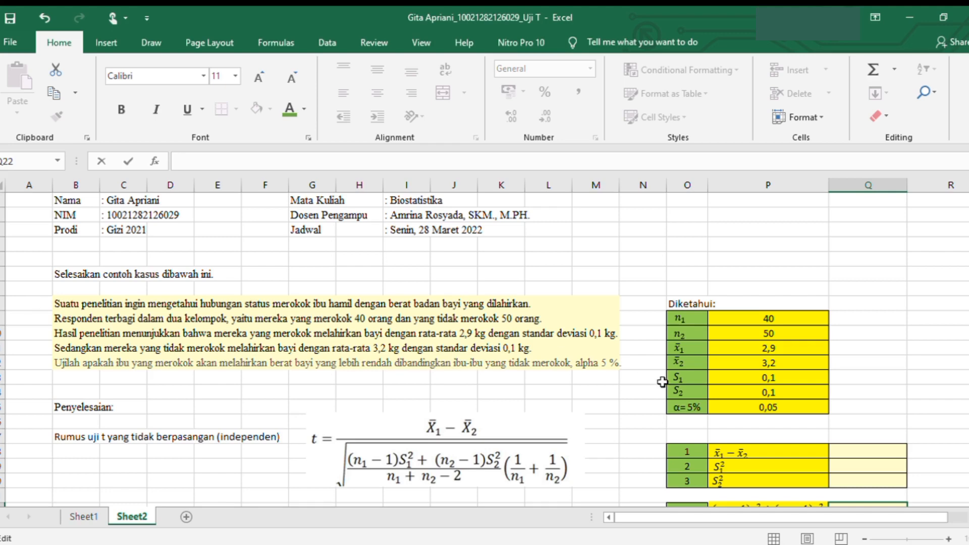
- Examine the given values under "Diketahui:", the independent t-test formula and the empty calculation table
{"action": "left_click", "coordinate": [698, 315]}
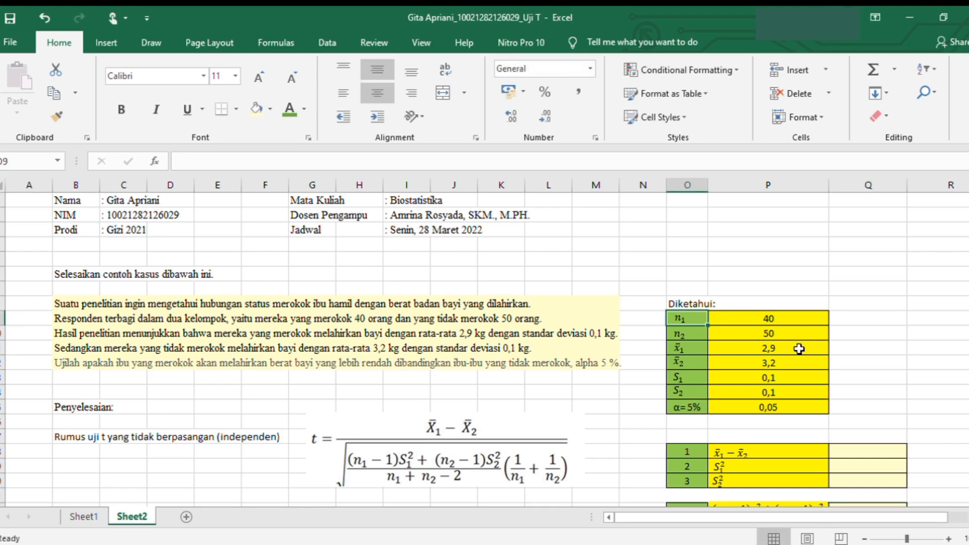
{"action": "scroll", "coordinate": [764, 308], "scroll_direction": "down", "scroll_amount": 2}
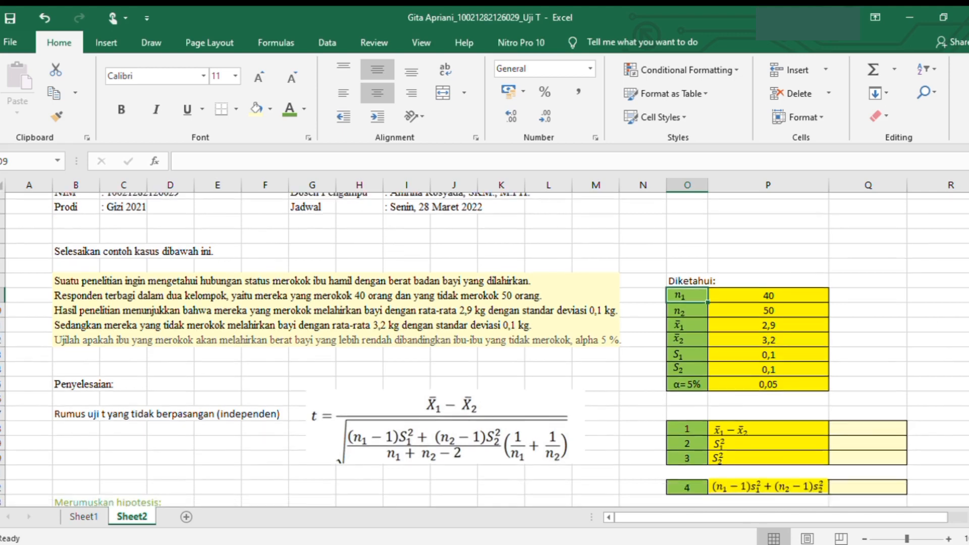
{"action": "left_click", "coordinate": [783, 289]}
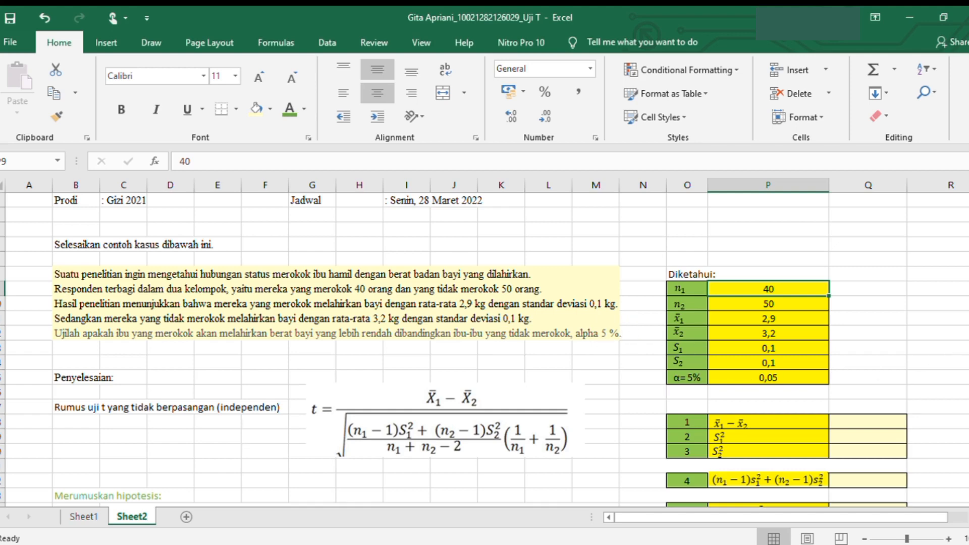
{"action": "scroll", "coordinate": [585, 378], "scroll_direction": "down", "scroll_amount": 1}
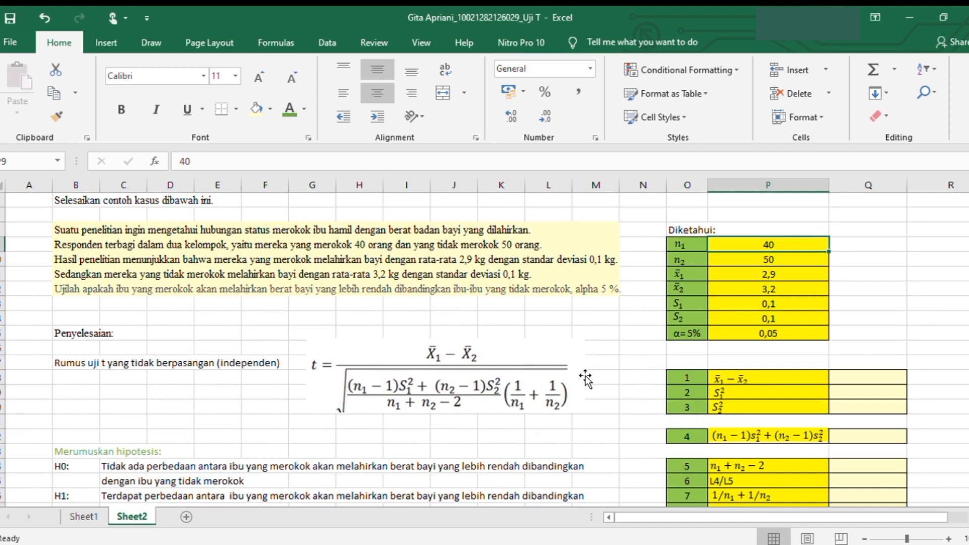
{"action": "left_click", "coordinate": [333, 394]}
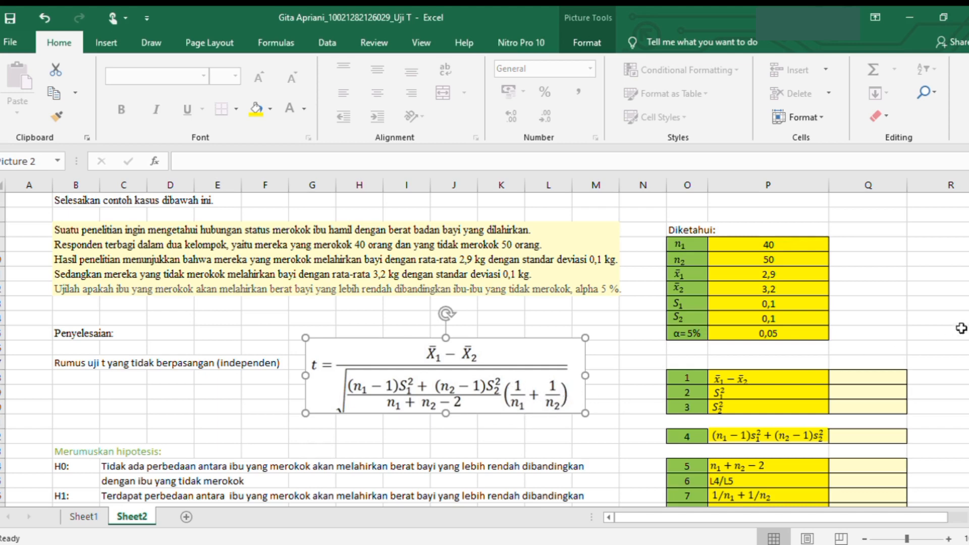
{"action": "scroll", "coordinate": [954, 345], "scroll_direction": "down", "scroll_amount": 2}
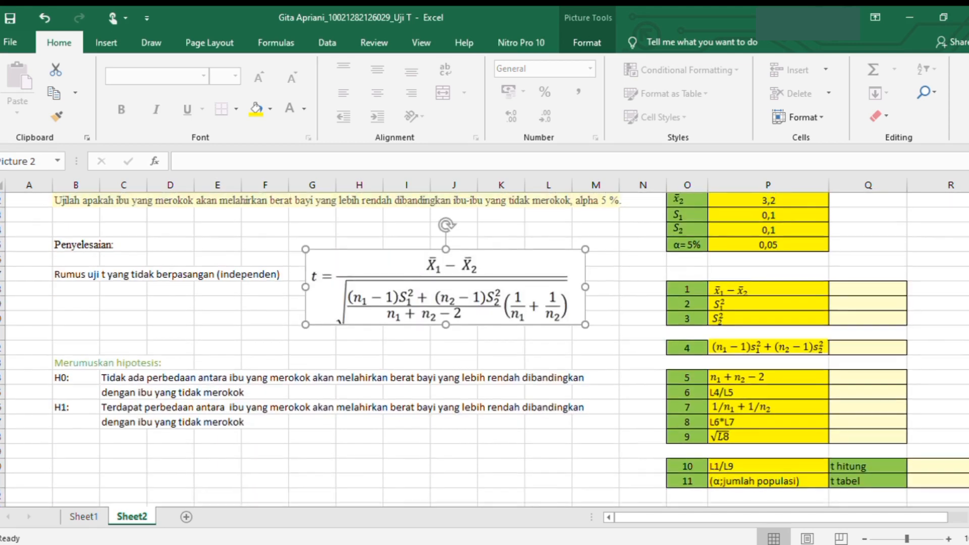
- Set the font colour of the "Merumuskan hipotesis:" heading in B23 to black and fill the cell with green
{"action": "left_click", "coordinate": [78, 366]}
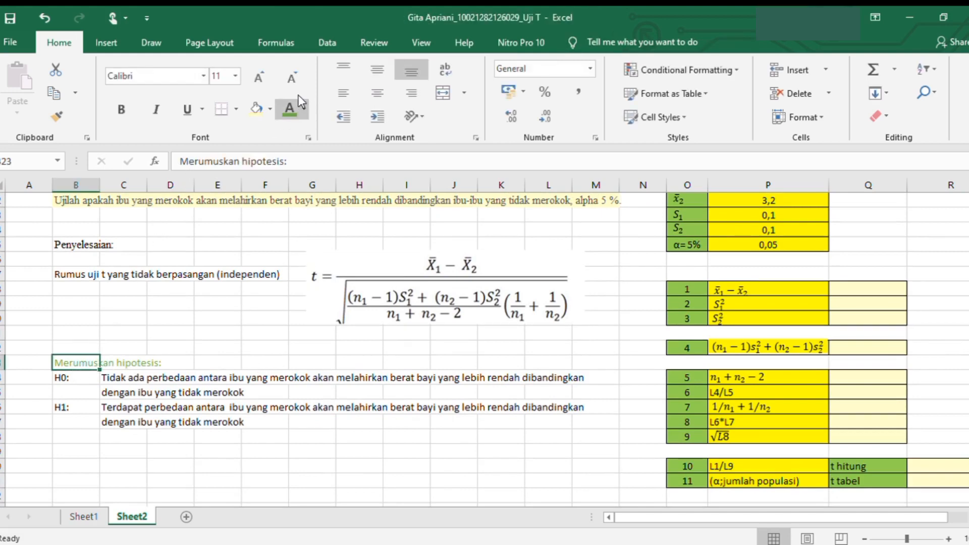
{"action": "left_click", "coordinate": [294, 154]}
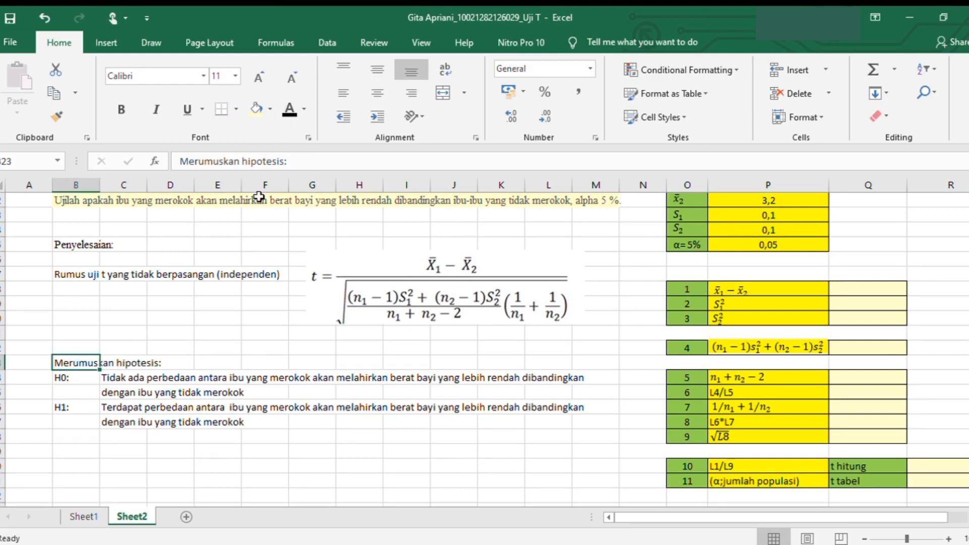
{"action": "left_click", "coordinate": [267, 108]}
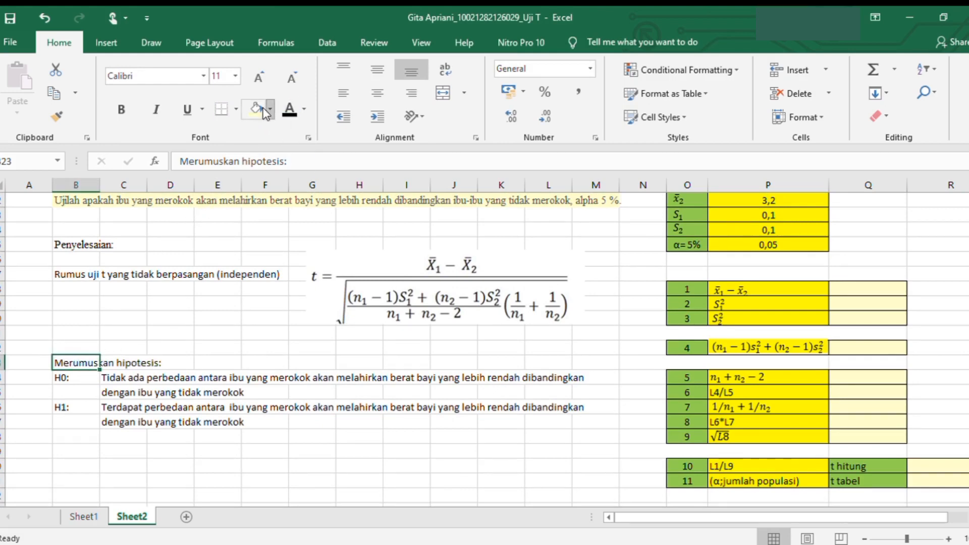
{"action": "left_click", "coordinate": [302, 223]}
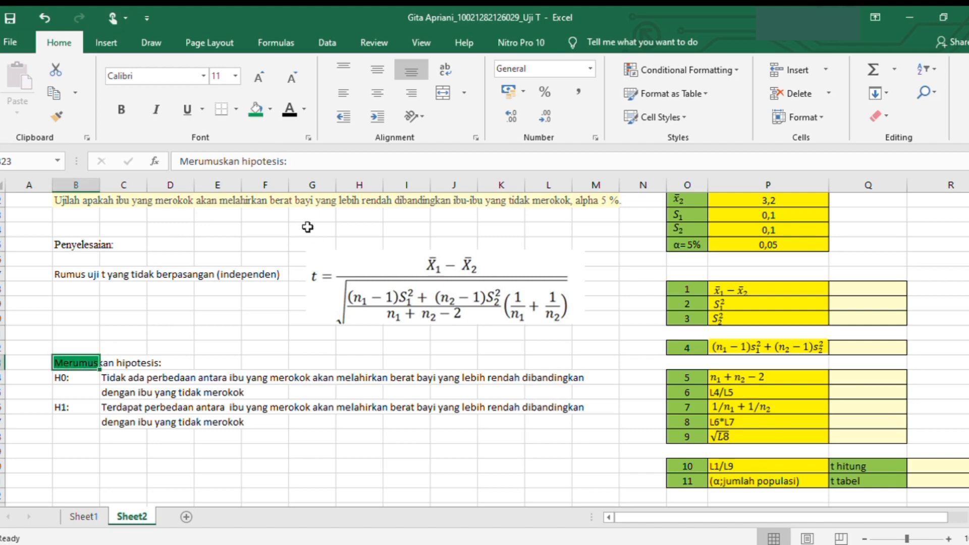
- Extend the green fill across B23:D23 to cover the whole "Merumuskan hipotesis:" heading
{"action": "left_click", "coordinate": [103, 365]}
{"action": "left_click", "coordinate": [91, 365]}
{"action": "left_click", "coordinate": [90, 376]}
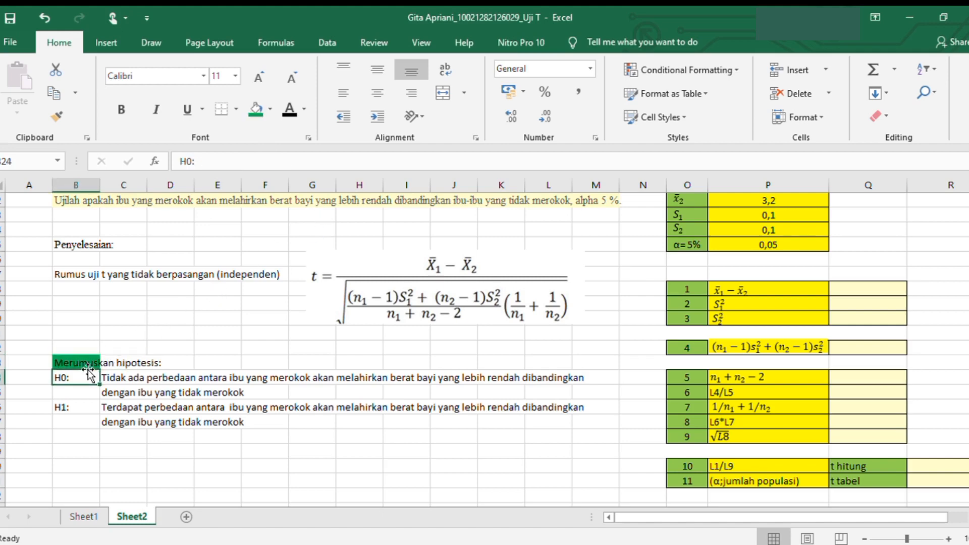
{"action": "left_click_drag", "start_coordinate": [83, 363], "coordinate": [156, 361]}
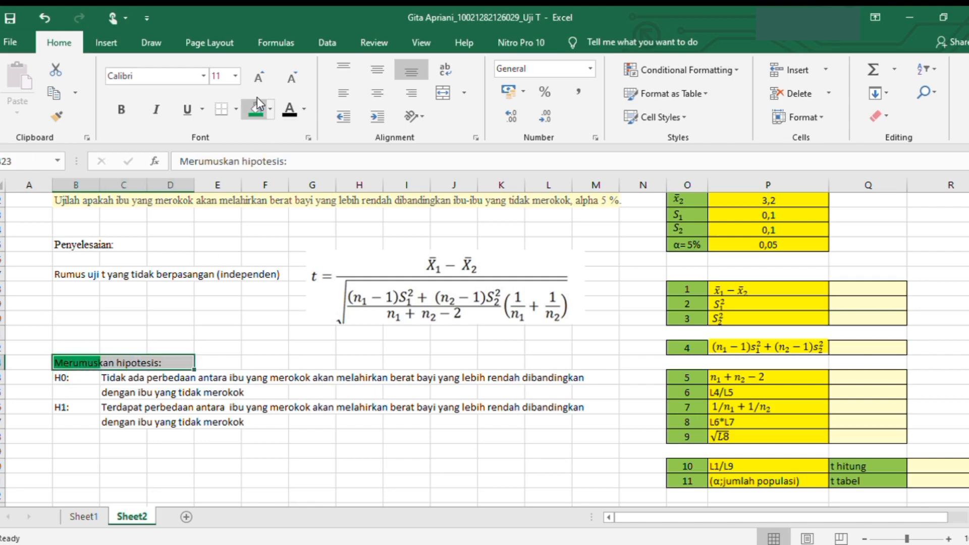
{"action": "left_click", "coordinate": [256, 109]}
{"action": "left_click", "coordinate": [243, 407]}
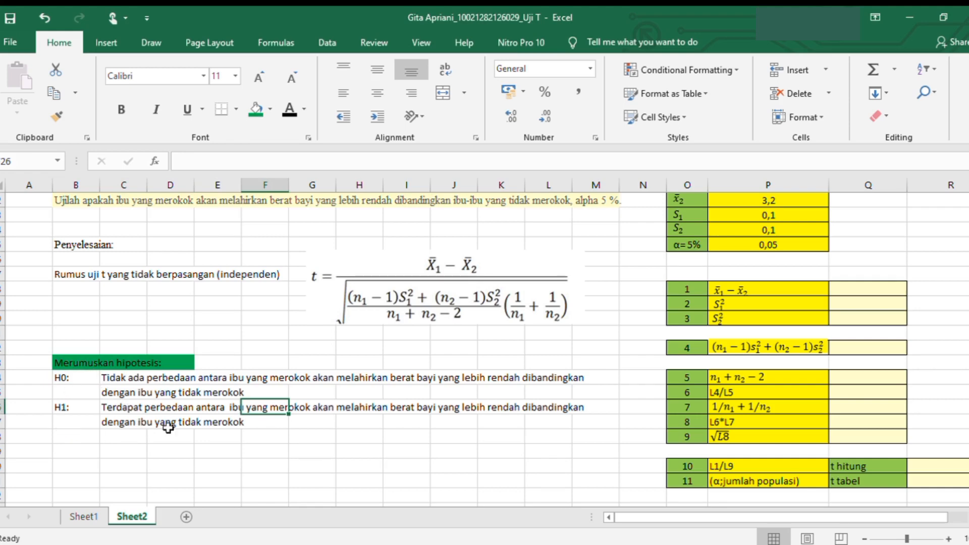
{"action": "left_click", "coordinate": [211, 448]}
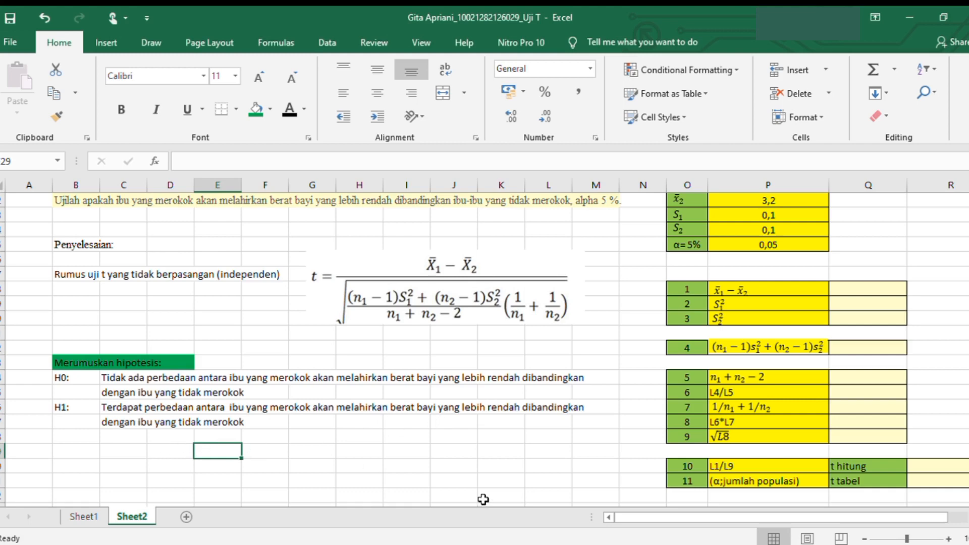
- Calculate the difference between the two sample means in Q18 with the formula =P11-P12
{"action": "scroll", "coordinate": [485, 349], "scroll_direction": "up", "scroll_amount": 4}
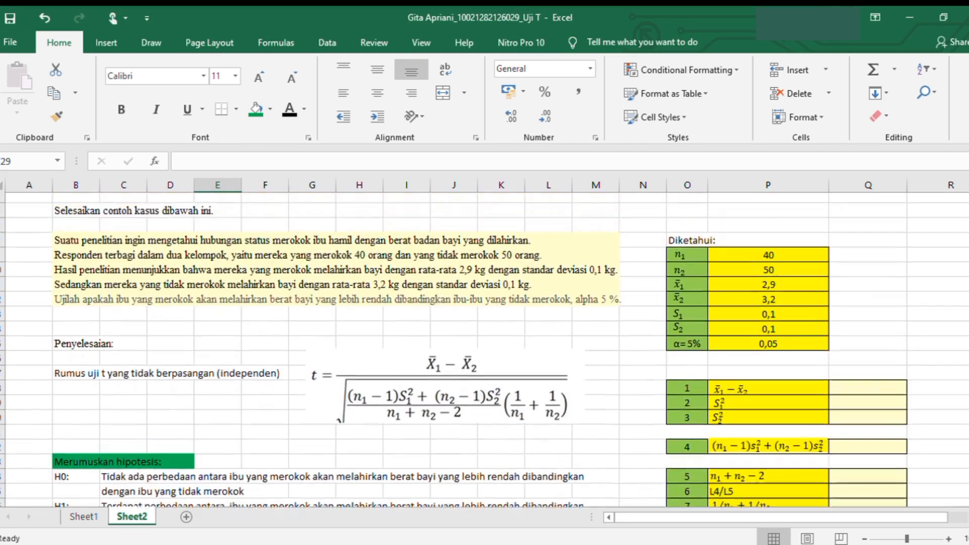
{"action": "scroll", "coordinate": [630, 492], "scroll_direction": "down", "scroll_amount": 3}
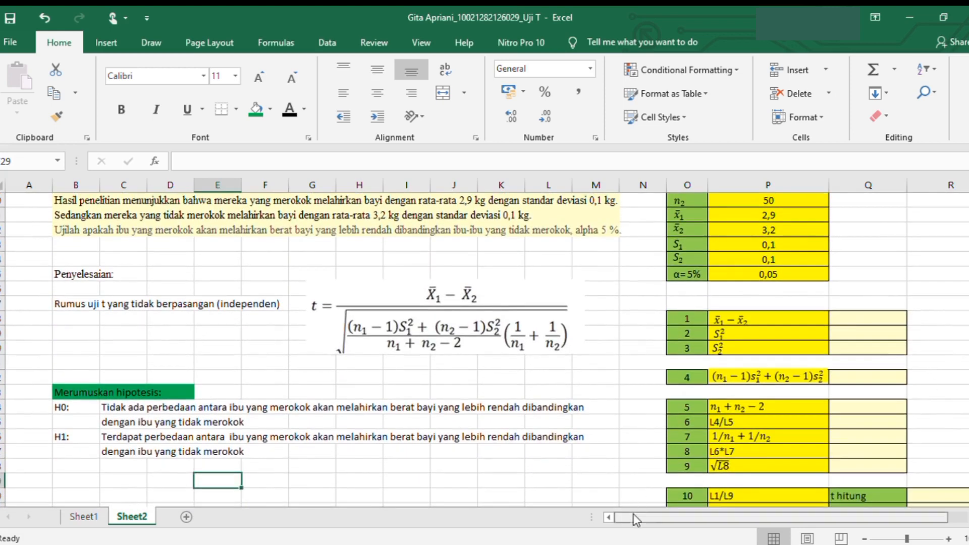
{"action": "left_click_drag", "start_coordinate": [642, 515], "coordinate": [669, 513]}
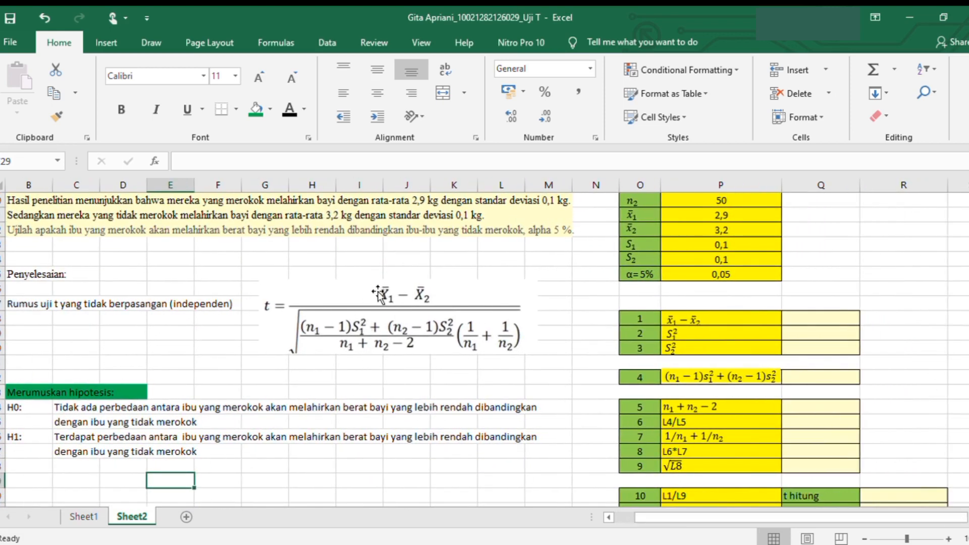
{"action": "left_click", "coordinate": [798, 319]}
{"action": "scroll", "coordinate": [740, 267], "scroll_direction": "up", "scroll_amount": 1}
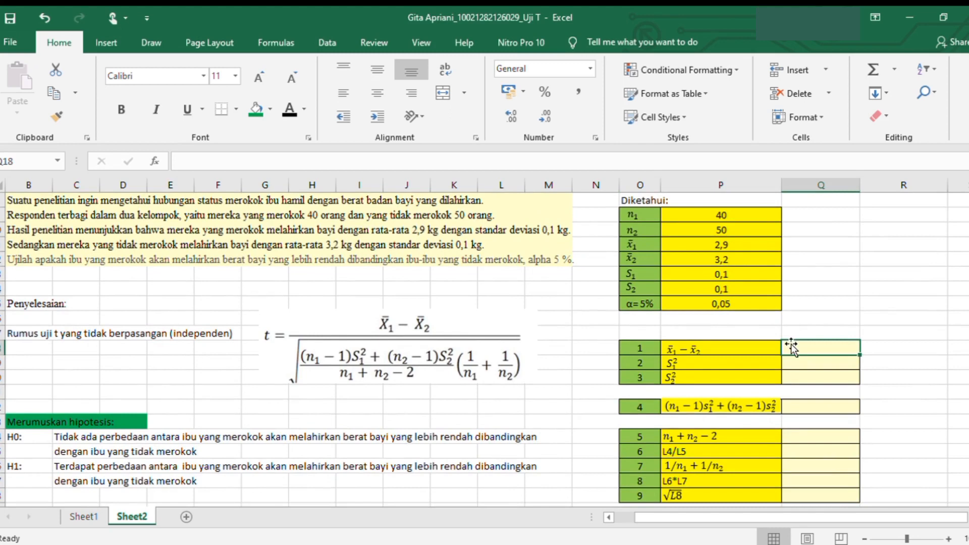
{"action": "type", "text": "="}
{"action": "left_click", "coordinate": [740, 243]}
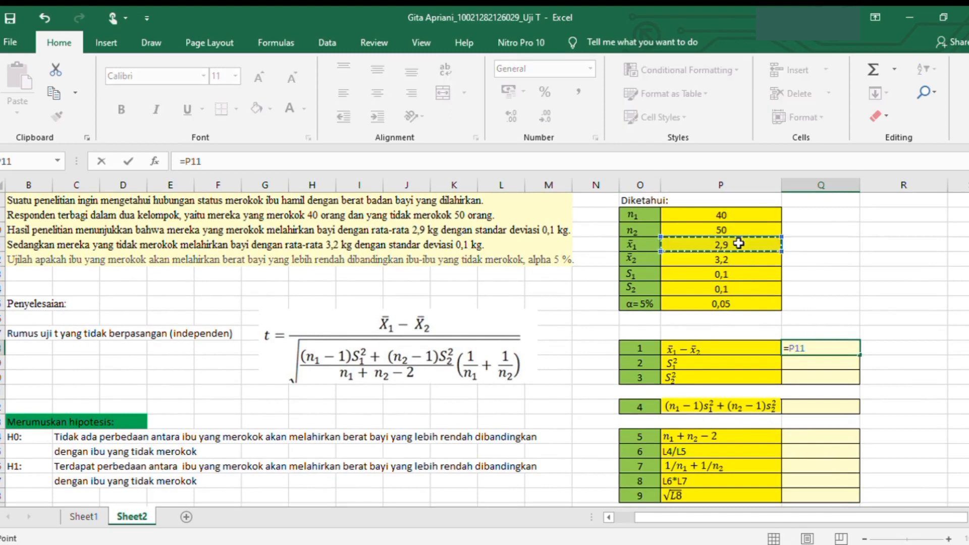
{"action": "type", "text": "-"}
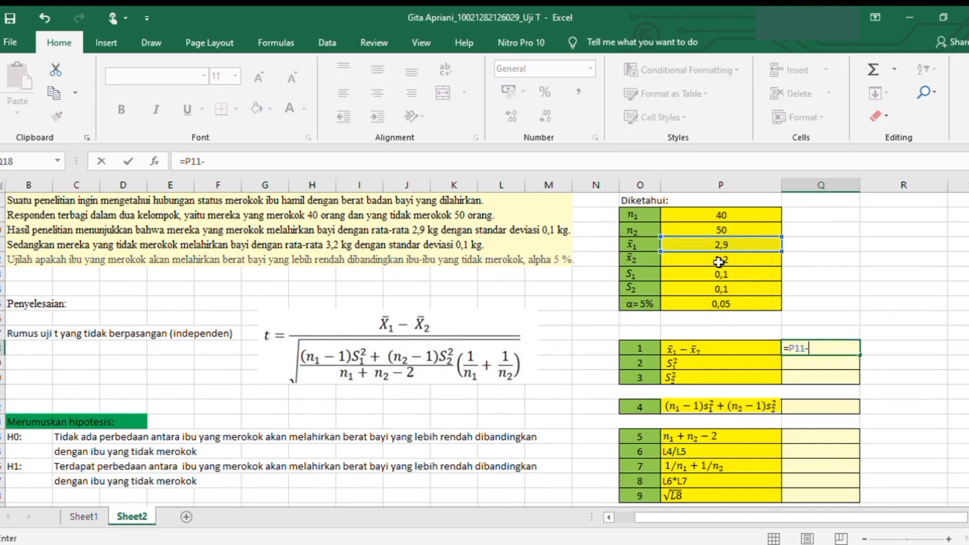
{"action": "left_click", "coordinate": [719, 260]}
{"action": "key", "text": "Return"}
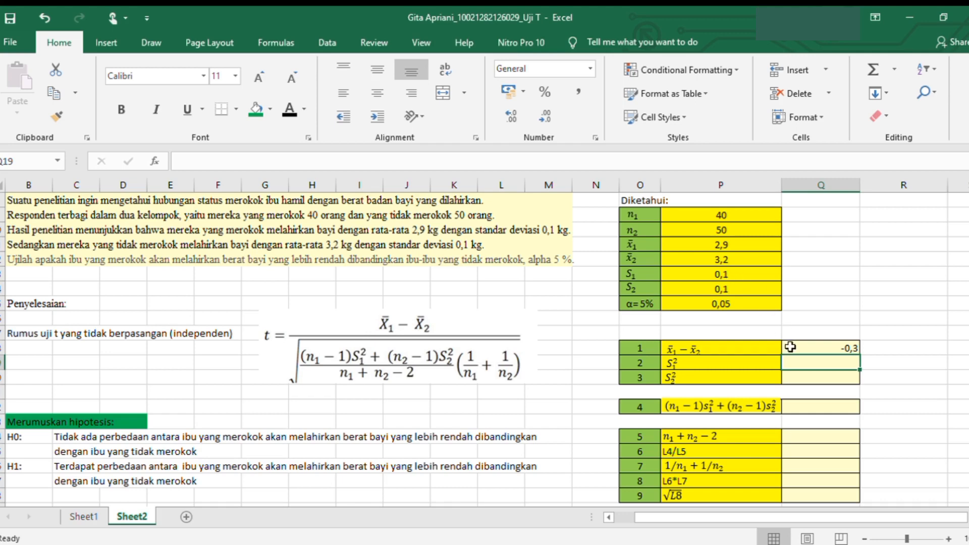
- Calculate the squared standard deviation of the first group in Q19 with the formula =P13^2
{"action": "type", "text": "="}
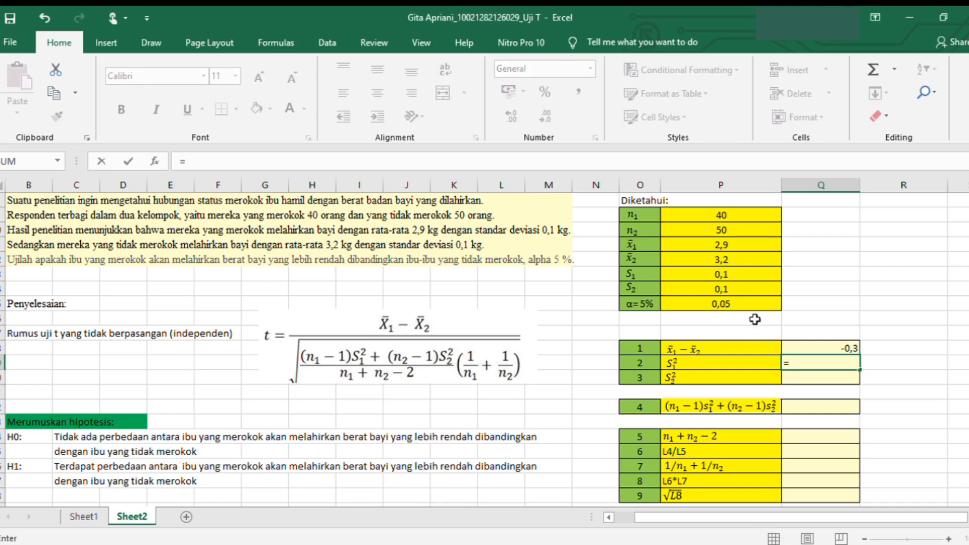
{"action": "left_click", "coordinate": [725, 278]}
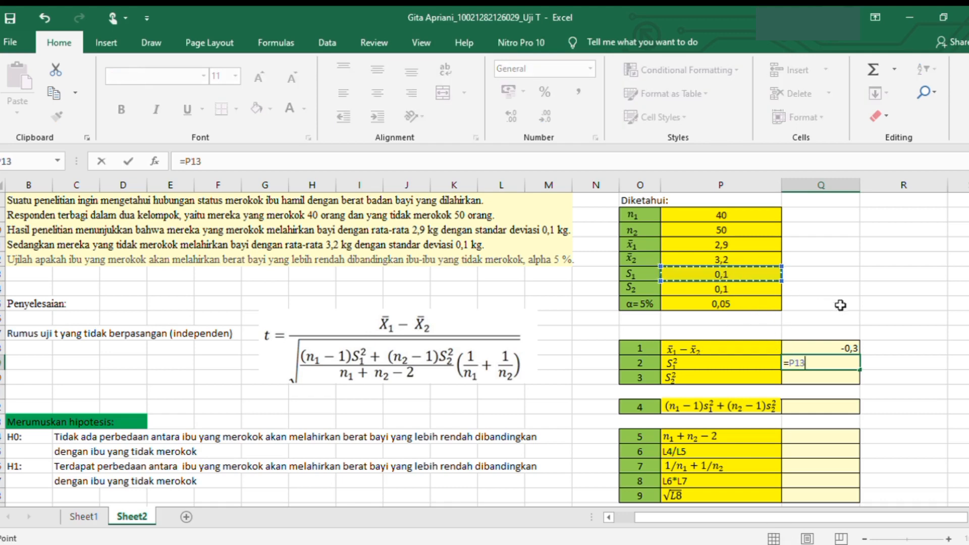
{"action": "type", "text": "^2"}
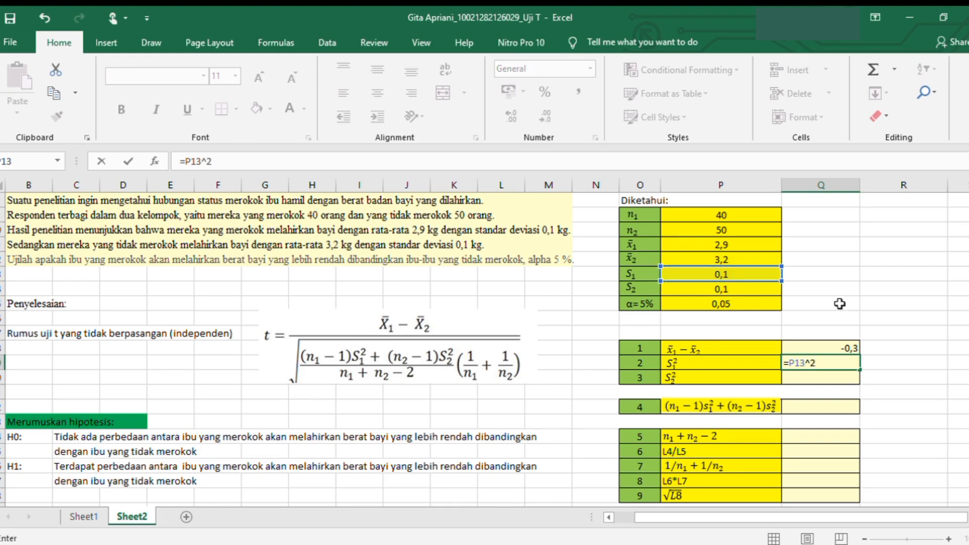
{"action": "key", "text": "Return"}
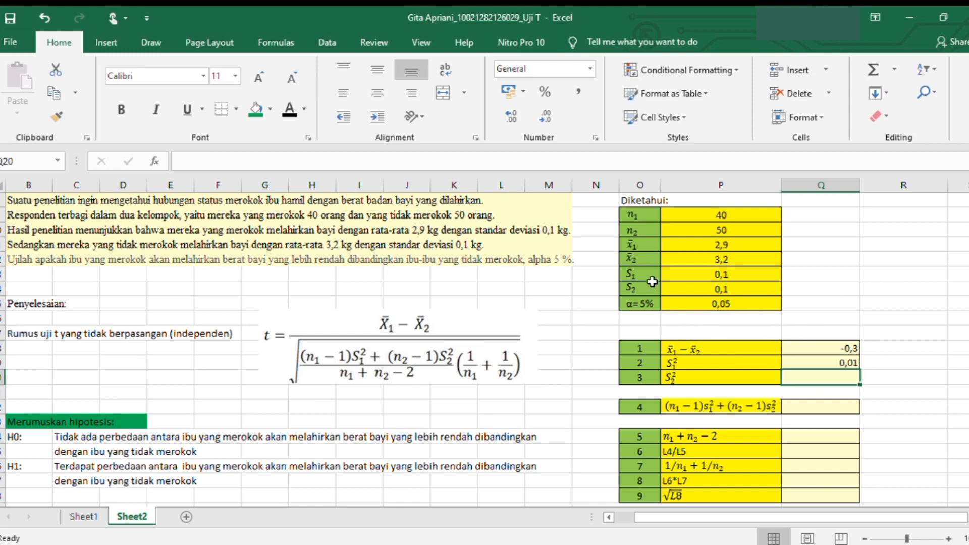
- Enter 0,01 in Q20 as the squared standard deviation of the second group
{"action": "left_click", "coordinate": [647, 277]}
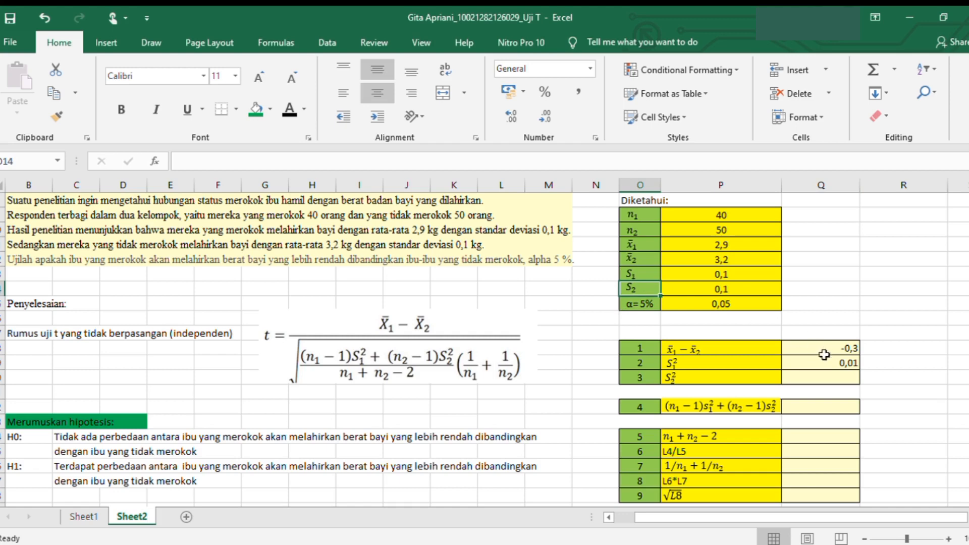
{"action": "left_click", "coordinate": [826, 381]}
{"action": "type", "text": "0,01"}
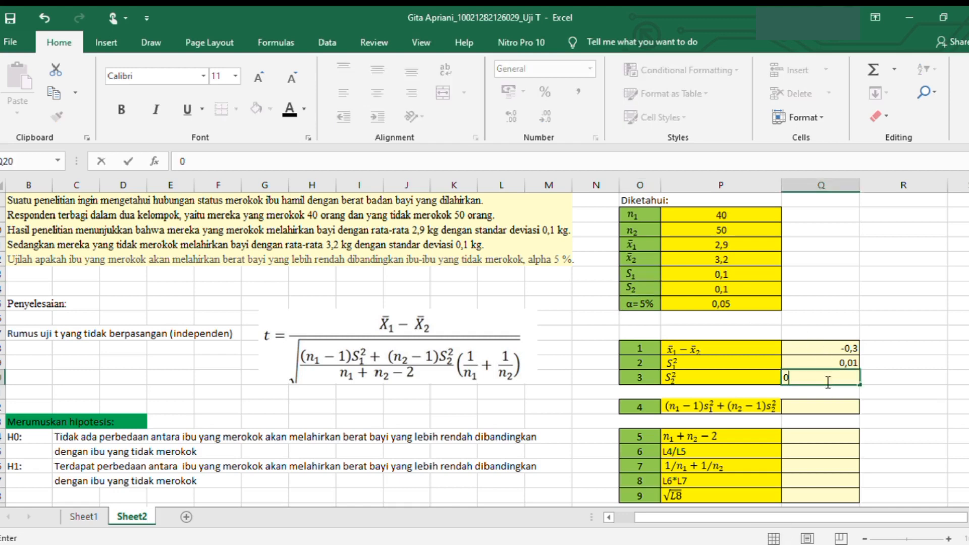
- Calculate (n1-1)s1²+(n2-1)s2² in Q22 with the formula =(40-1)*Q19+(50-1)*Q20
{"action": "left_click", "coordinate": [809, 411]}
{"action": "scroll", "coordinate": [787, 322], "scroll_direction": "down", "scroll_amount": 1}
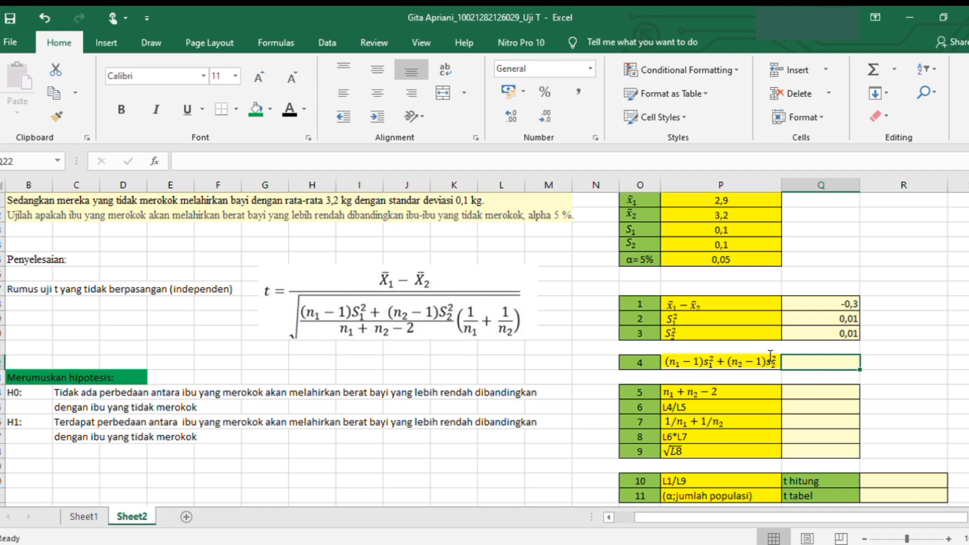
{"action": "type", "text": "="}
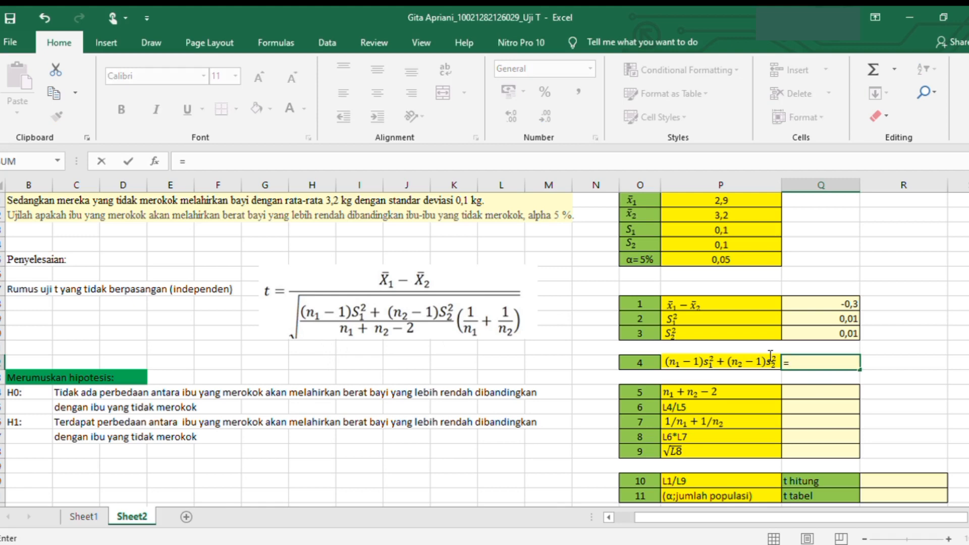
{"action": "type", "text": "("}
{"action": "scroll", "coordinate": [752, 423], "scroll_direction": "up", "scroll_amount": 1}
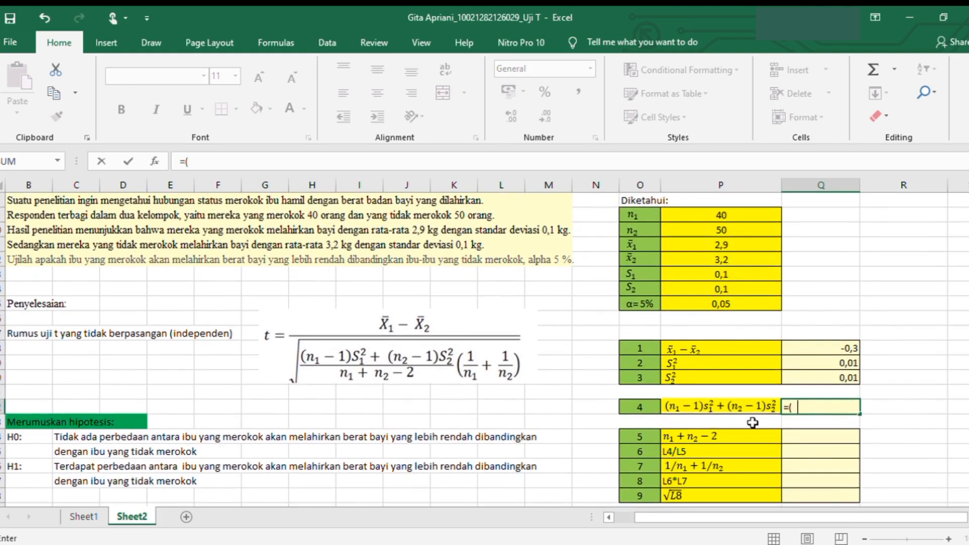
{"action": "type", "text": "40-1)*"}
{"action": "left_click", "coordinate": [824, 364]}
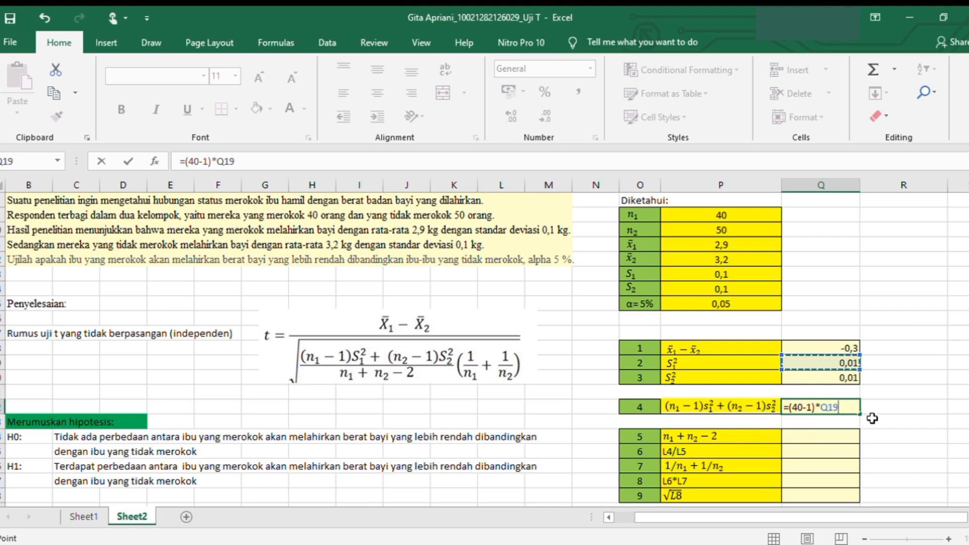
{"action": "type", "text": "="}
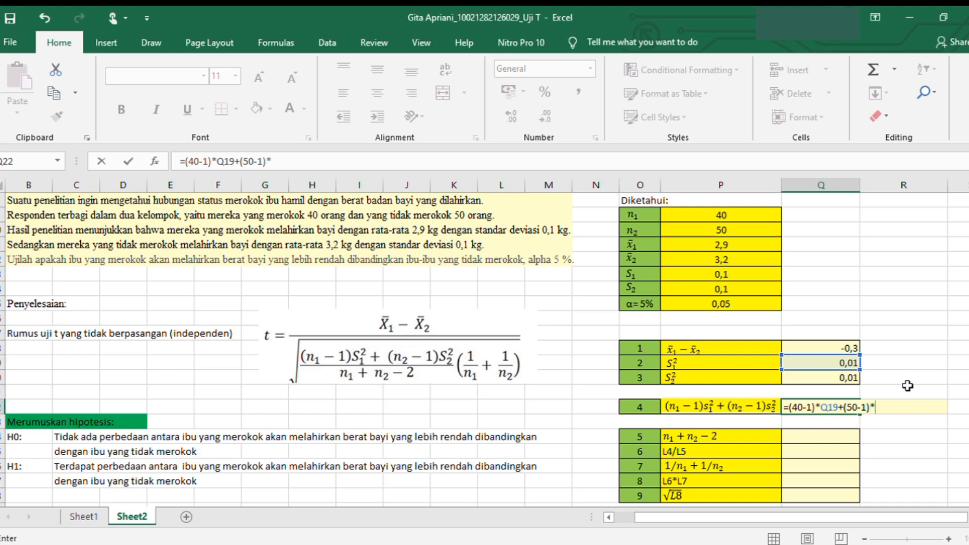
{"action": "left_click", "coordinate": [831, 379]}
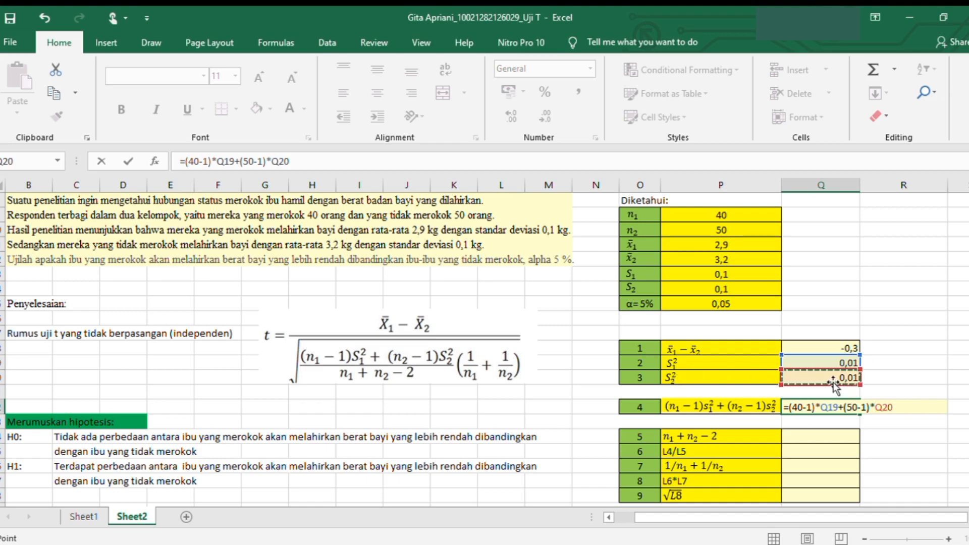
{"action": "key", "text": "Return"}
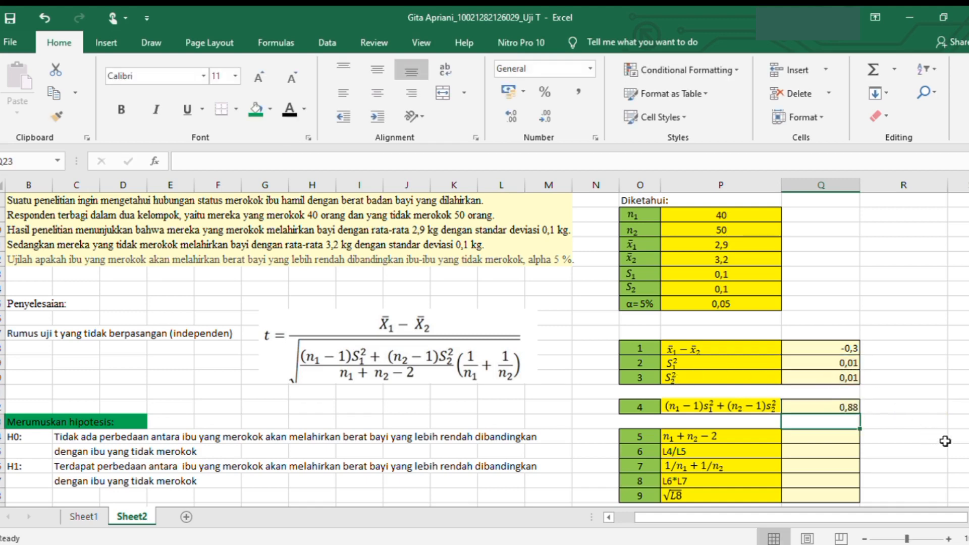
{"action": "scroll", "coordinate": [362, 364], "scroll_direction": "down", "scroll_amount": 1}
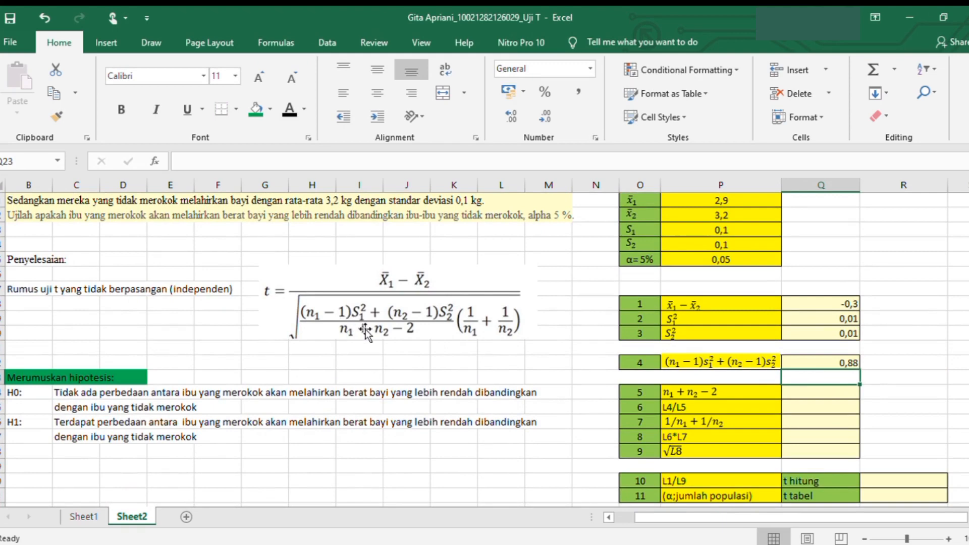
- Calculate n1+n2-2 in Q24 with the formula =P9+P10-2
{"action": "left_click", "coordinate": [820, 395]}
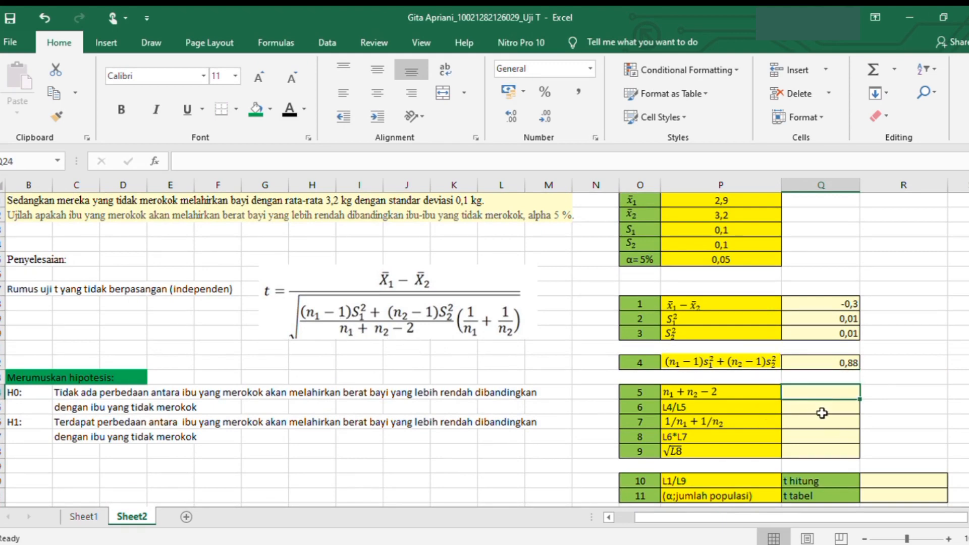
{"action": "type", "text": "="}
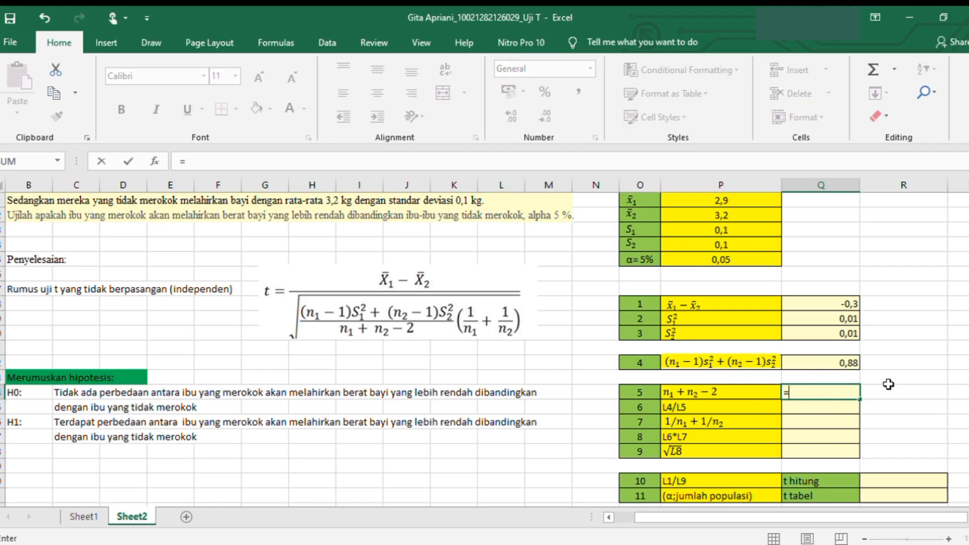
{"action": "scroll", "coordinate": [792, 260], "scroll_direction": "up", "scroll_amount": 2}
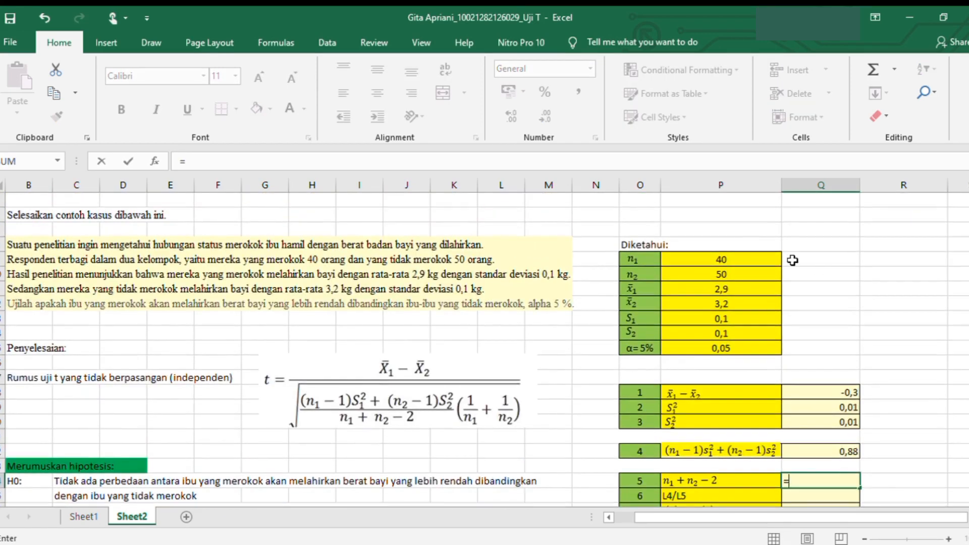
{"action": "left_click", "coordinate": [748, 264]}
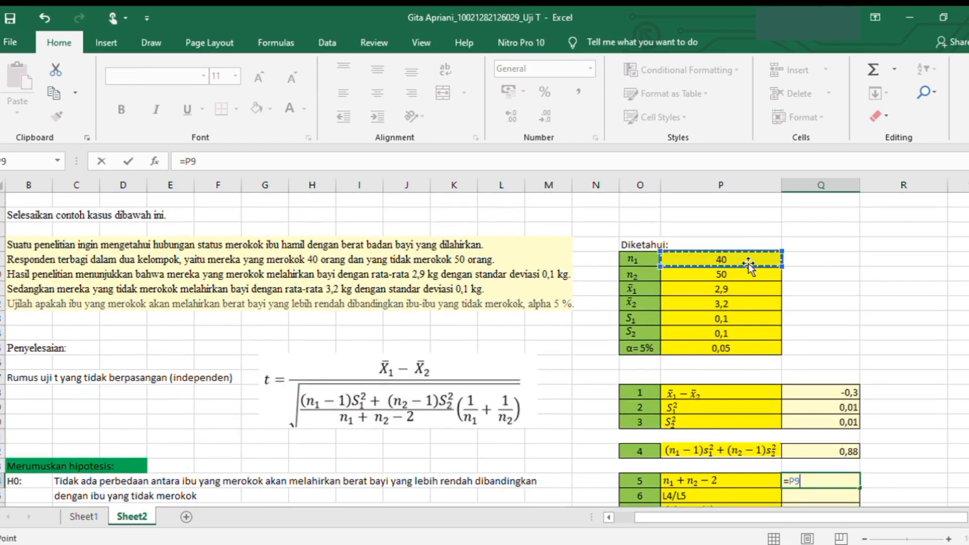
{"action": "type", "text": "="}
{"action": "key", "text": "BackSpace"}
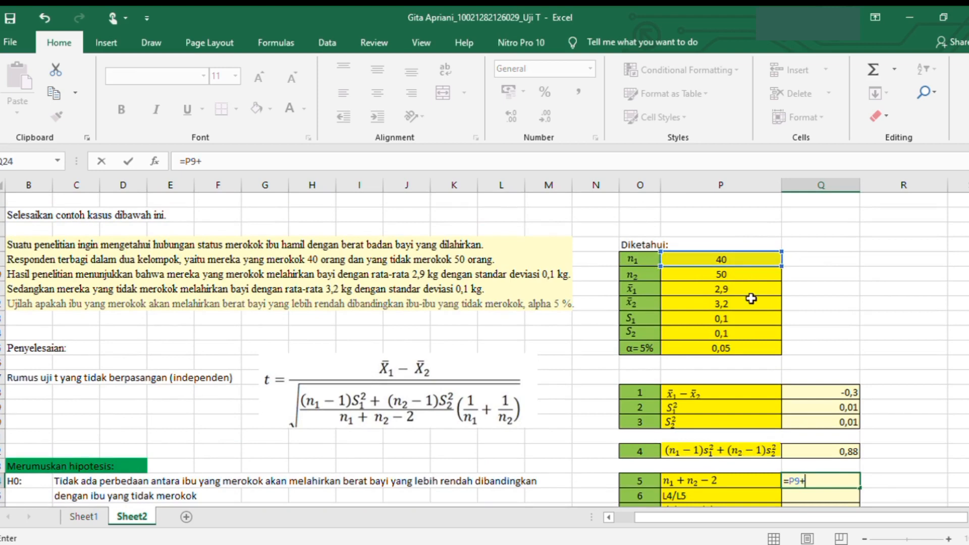
{"action": "left_click", "coordinate": [727, 287]}
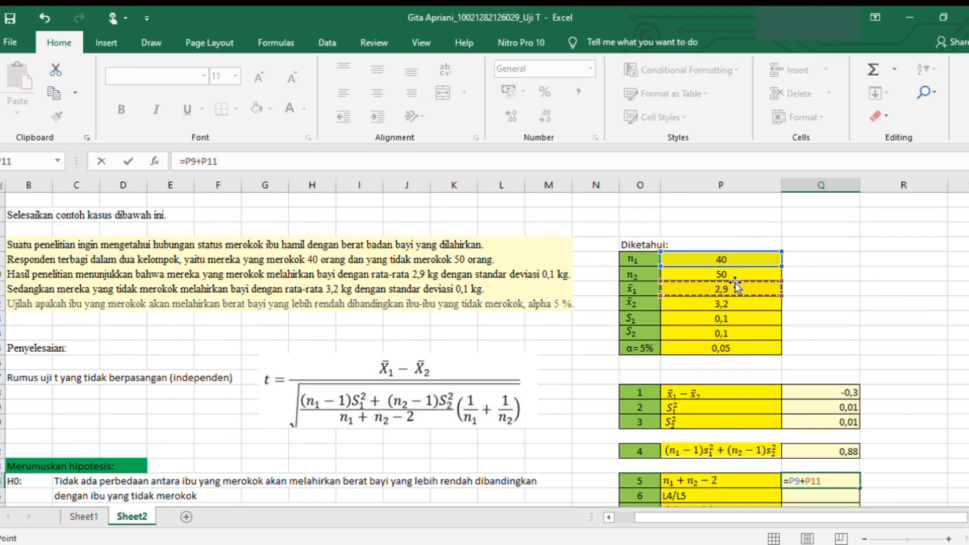
{"action": "left_click", "coordinate": [728, 274]}
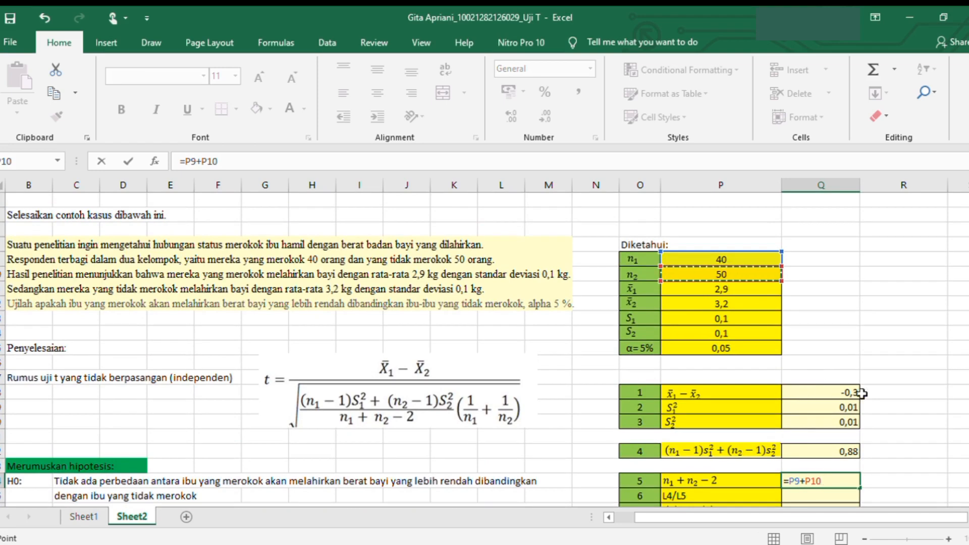
{"action": "type", "text": "-2"}
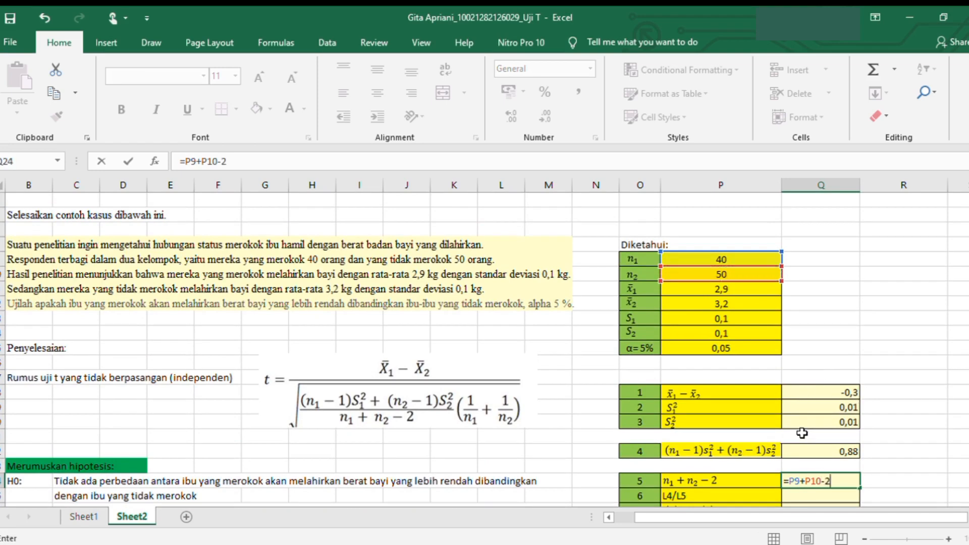
{"action": "key", "text": "Return"}
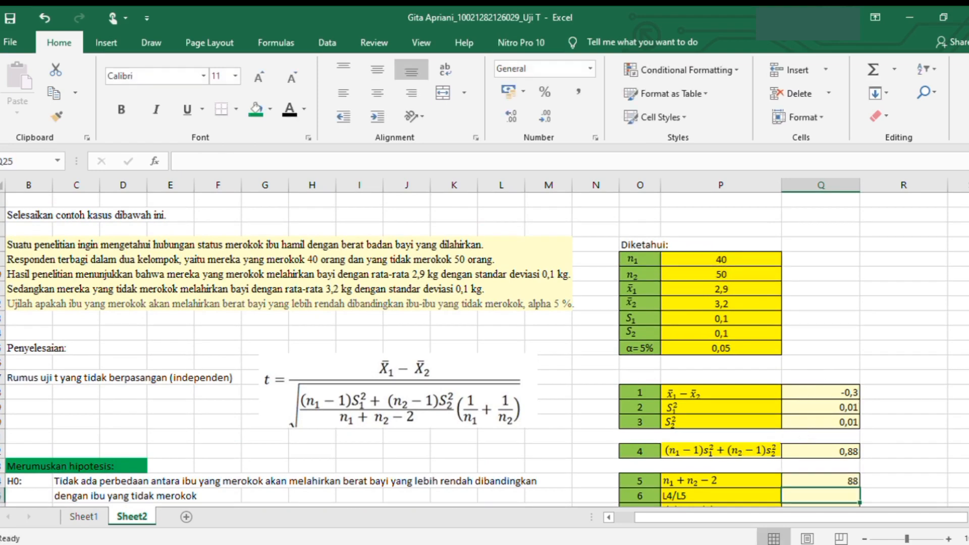
- Divide the line 4 result by the line 5 result in Q25 with the formula =Q22/Q24
{"action": "scroll", "coordinate": [484, 350], "scroll_direction": "down", "scroll_amount": 2}
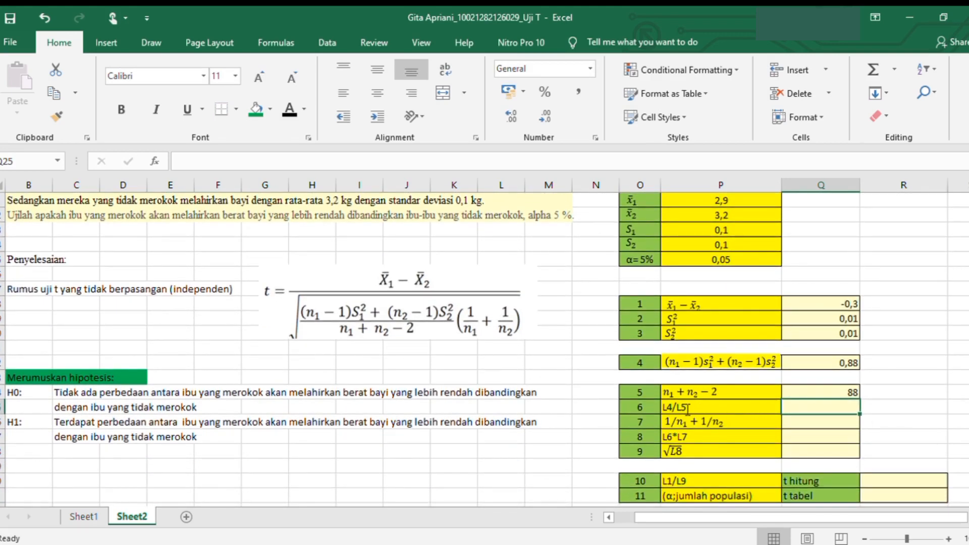
{"action": "left_click", "coordinate": [825, 368]}
{"action": "left_click", "coordinate": [801, 407]}
{"action": "type", "text": "="}
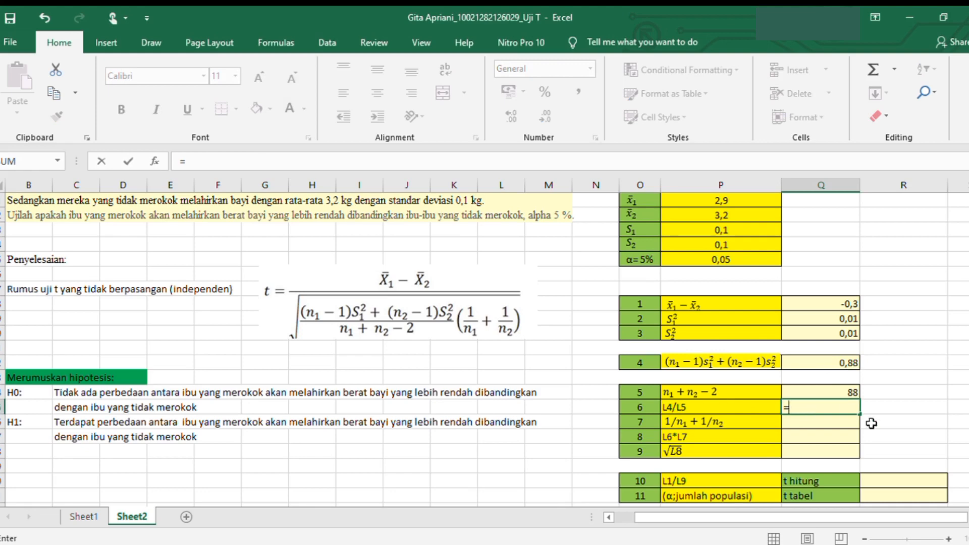
{"action": "left_click", "coordinate": [845, 363]}
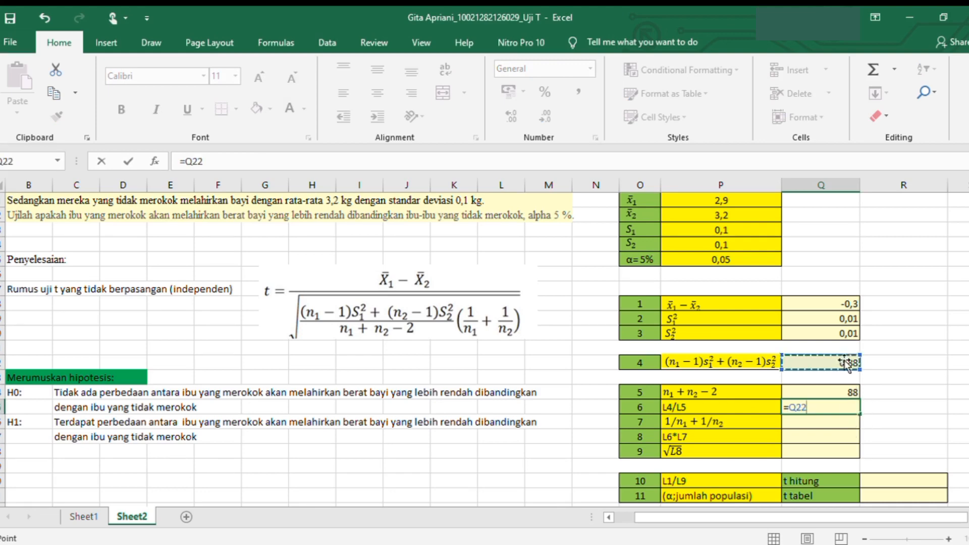
{"action": "type", "text": "/"}
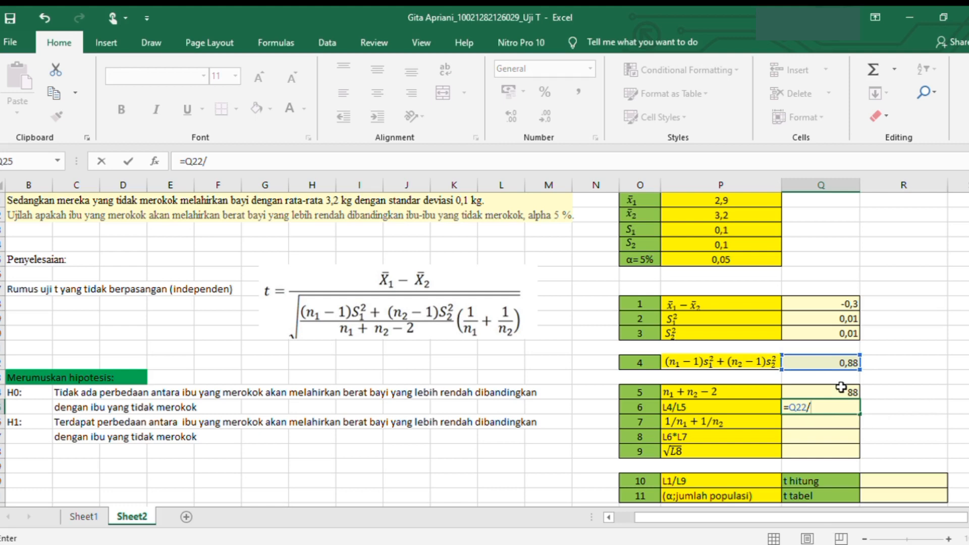
{"action": "left_click", "coordinate": [815, 393]}
{"action": "key", "text": "Return"}
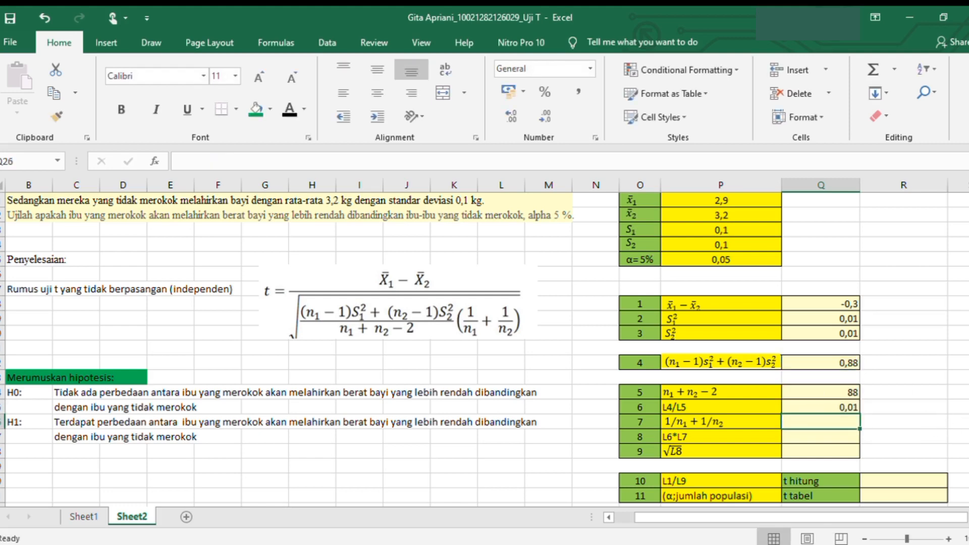
- Calculate 1/n1+1/n2 in Q26 with the formula =1/P9+1/P10
{"action": "scroll", "coordinate": [648, 355], "scroll_direction": "down", "scroll_amount": 1}
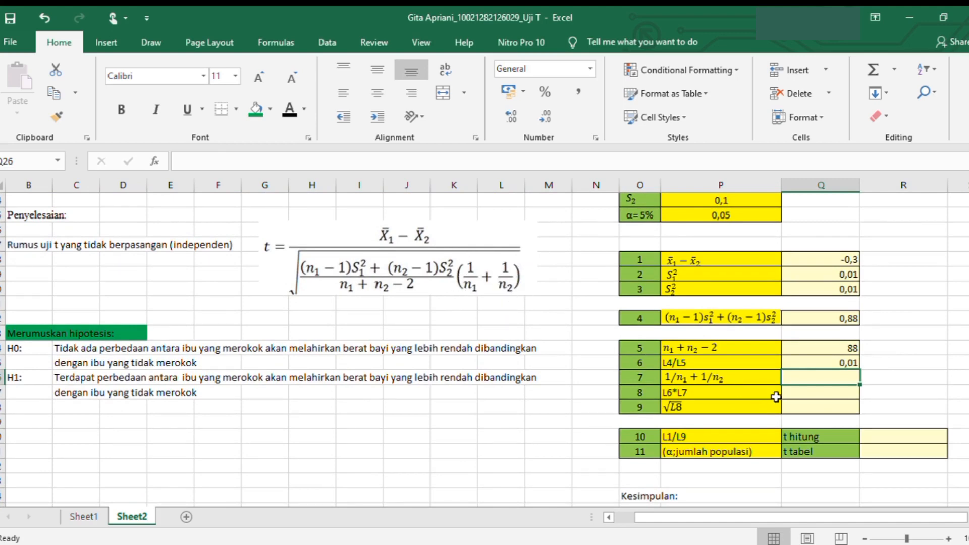
{"action": "type", "text": "="}
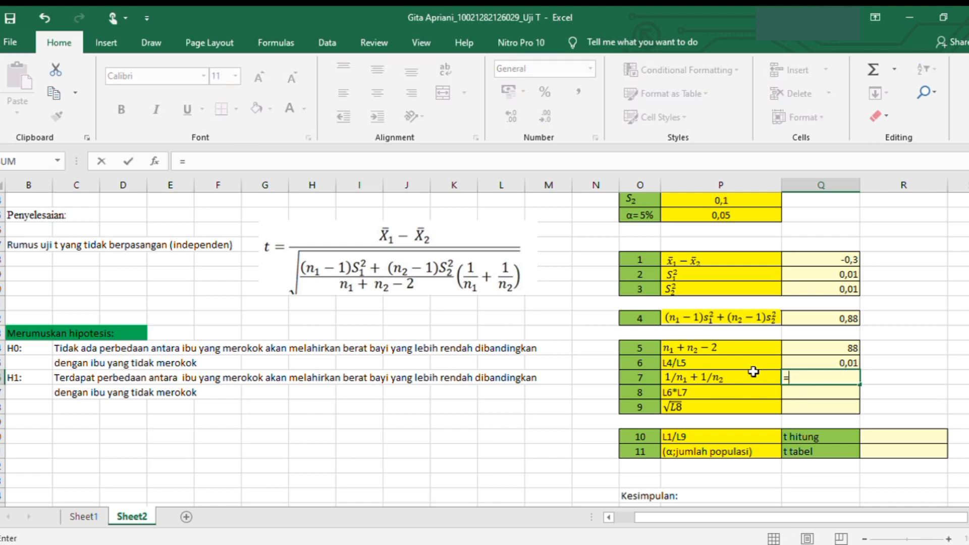
{"action": "type", "text": "1/"}
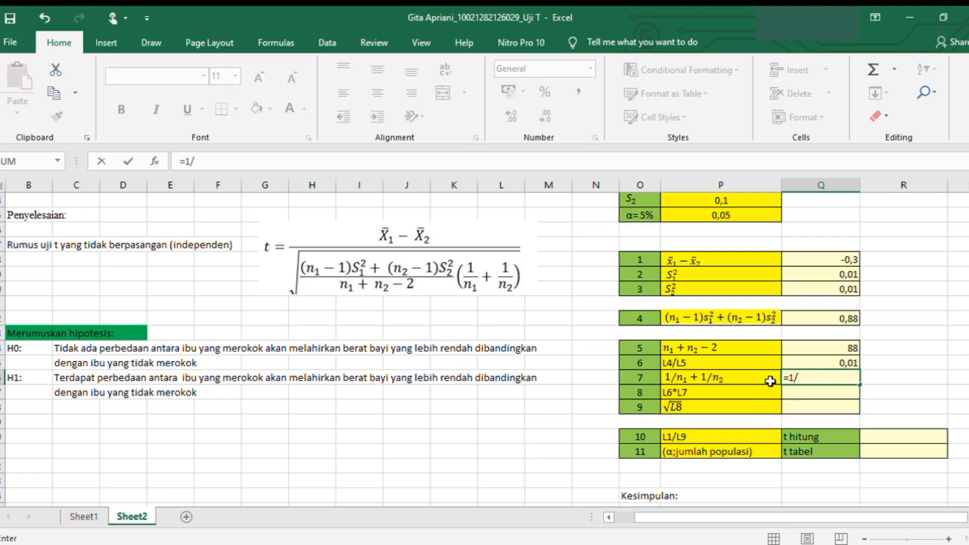
{"action": "scroll", "coordinate": [484, 348], "scroll_direction": "up", "scroll_amount": 2}
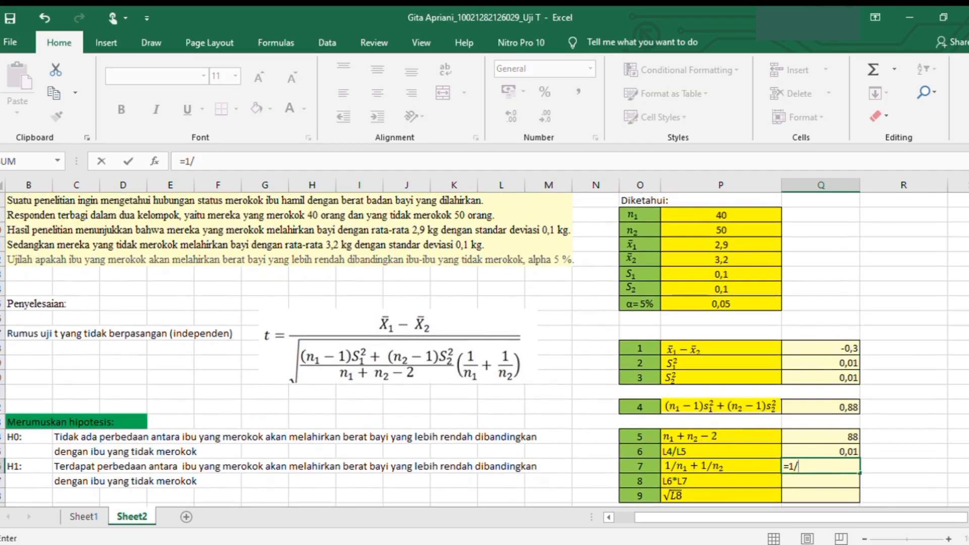
{"action": "left_click", "coordinate": [744, 214]}
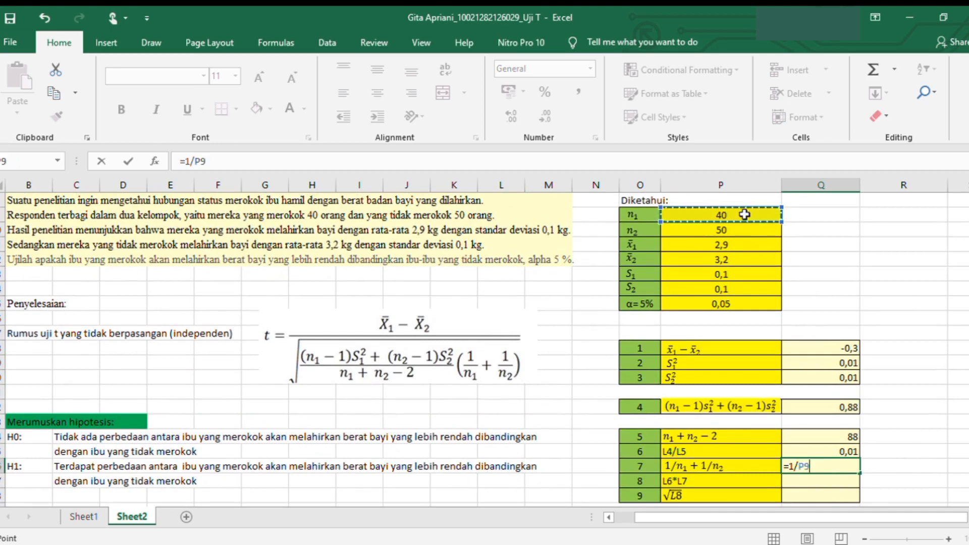
{"action": "type", "text": "="}
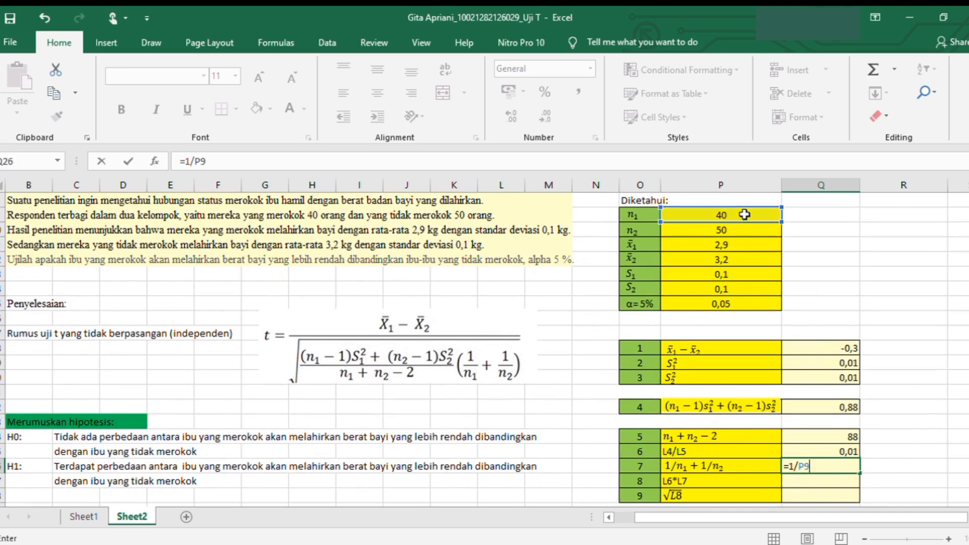
{"action": "type", "text": "1/"}
{"action": "left_click", "coordinate": [698, 233]}
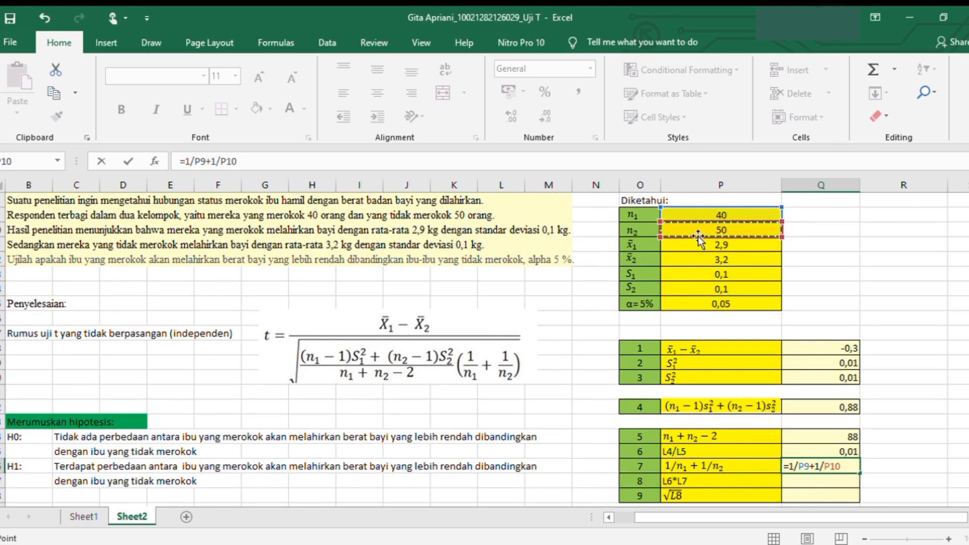
{"action": "key", "text": "Return"}
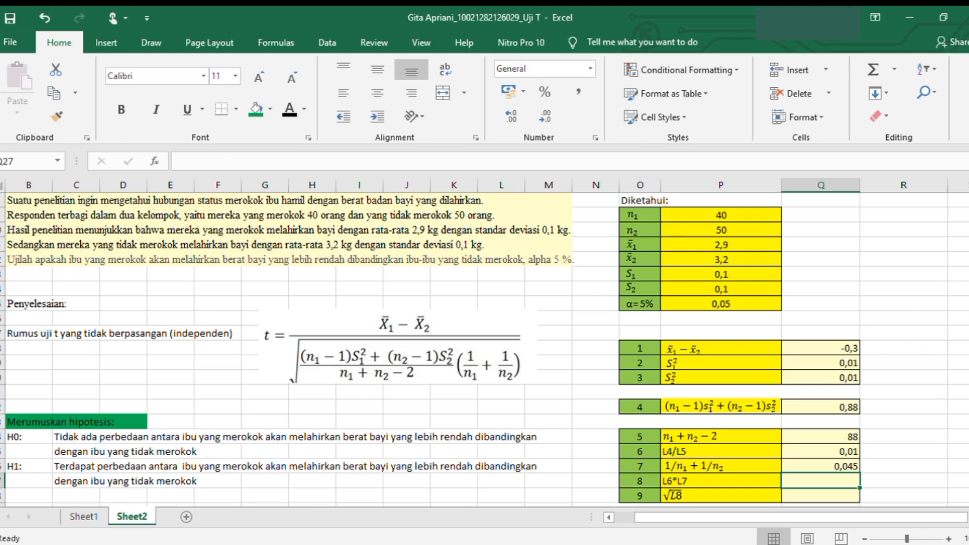
- Multiply the line 6 and line 7 results in Q27 with the formula =Q25*Q26
{"action": "scroll", "coordinate": [943, 414], "scroll_direction": "down", "scroll_amount": 1}
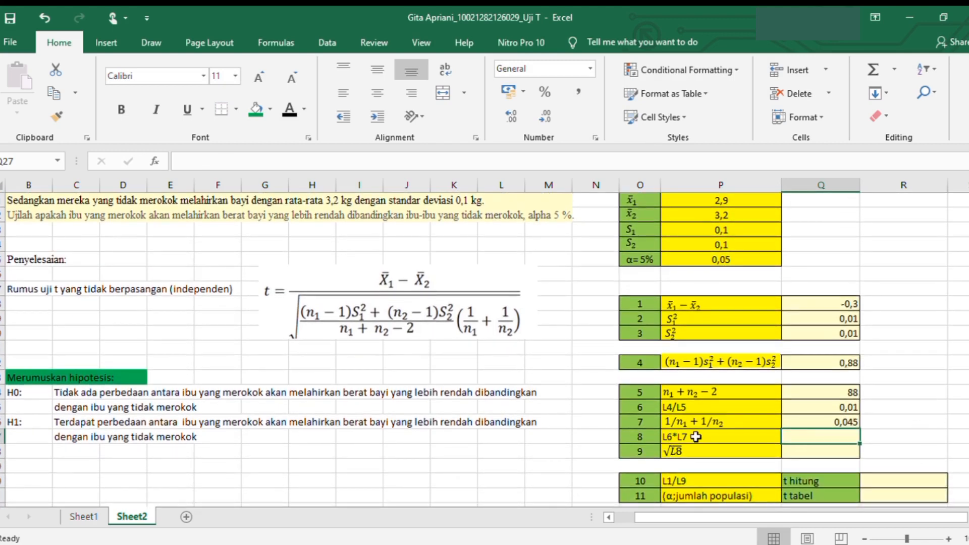
{"action": "left_click", "coordinate": [806, 411]}
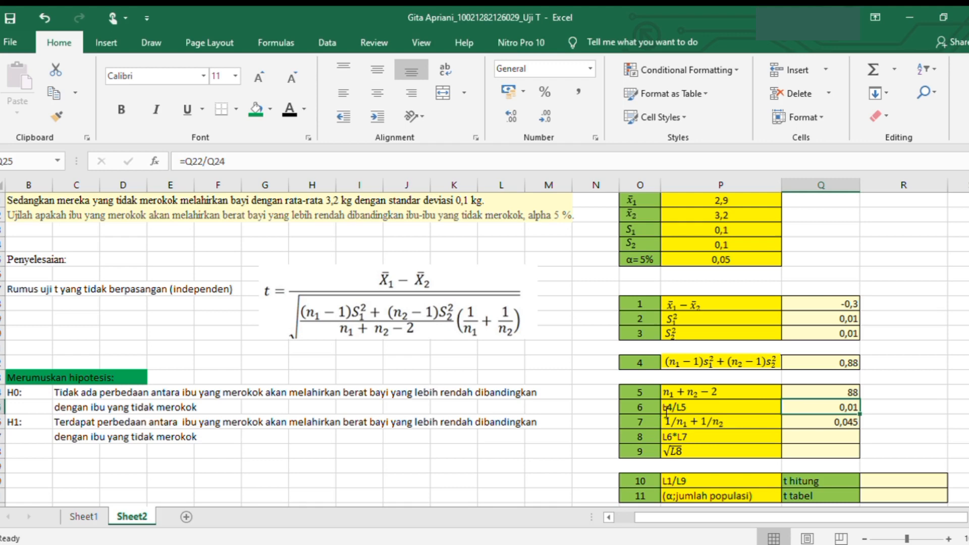
{"action": "left_click", "coordinate": [789, 439]}
{"action": "type", "text": "="}
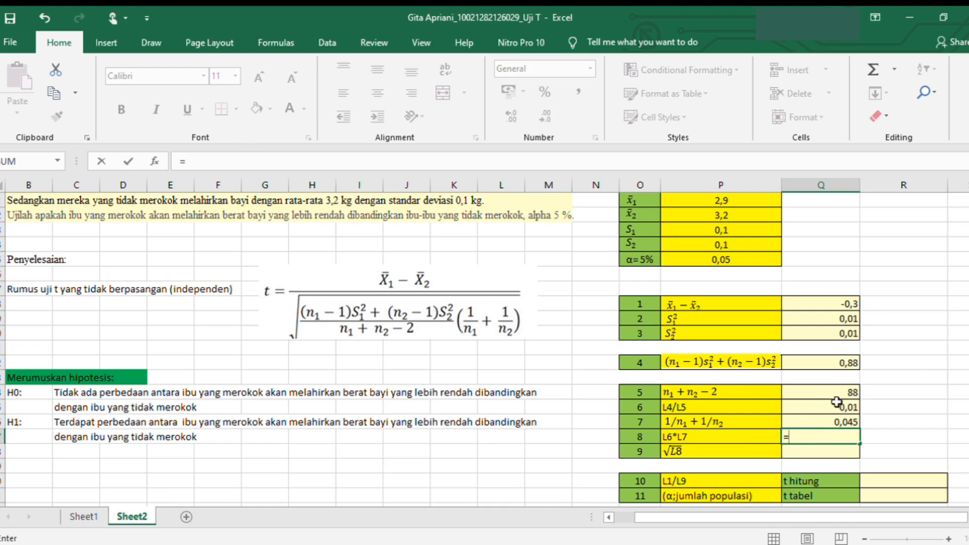
{"action": "left_click", "coordinate": [820, 408]}
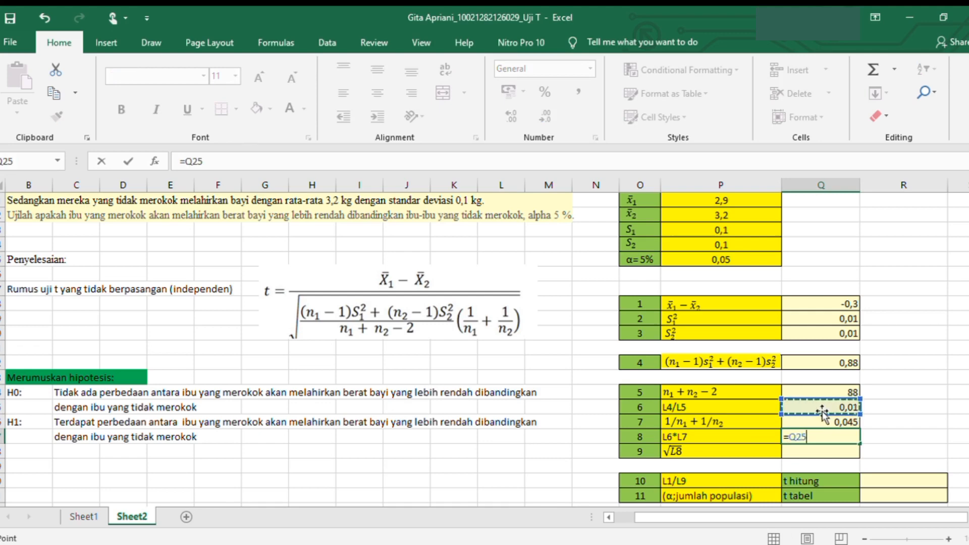
{"action": "type", "text": "*"}
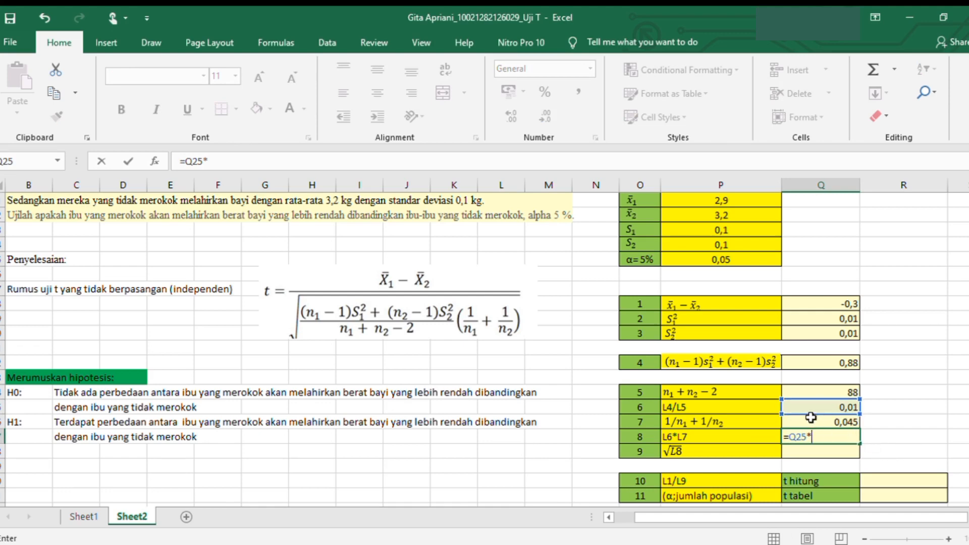
{"action": "left_click", "coordinate": [810, 417]}
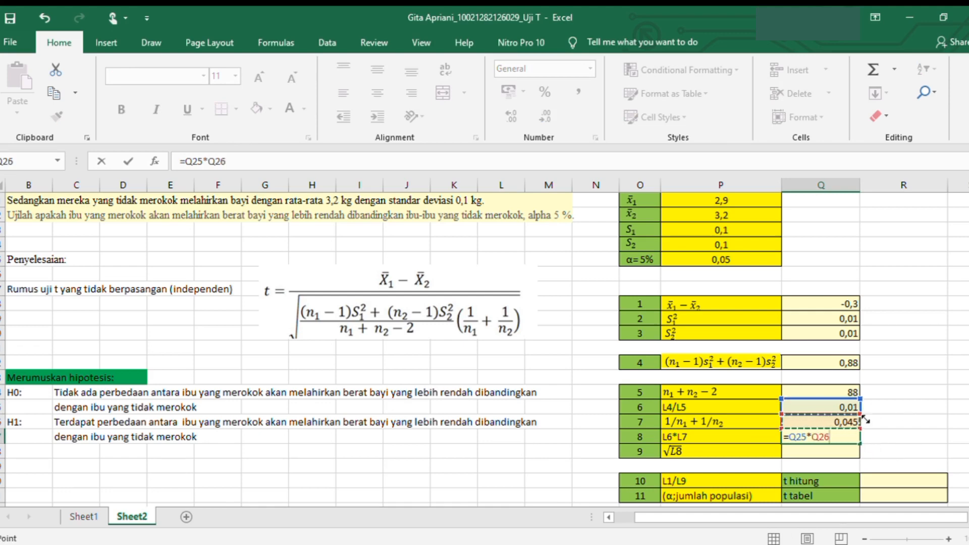
{"action": "key", "text": "Return"}
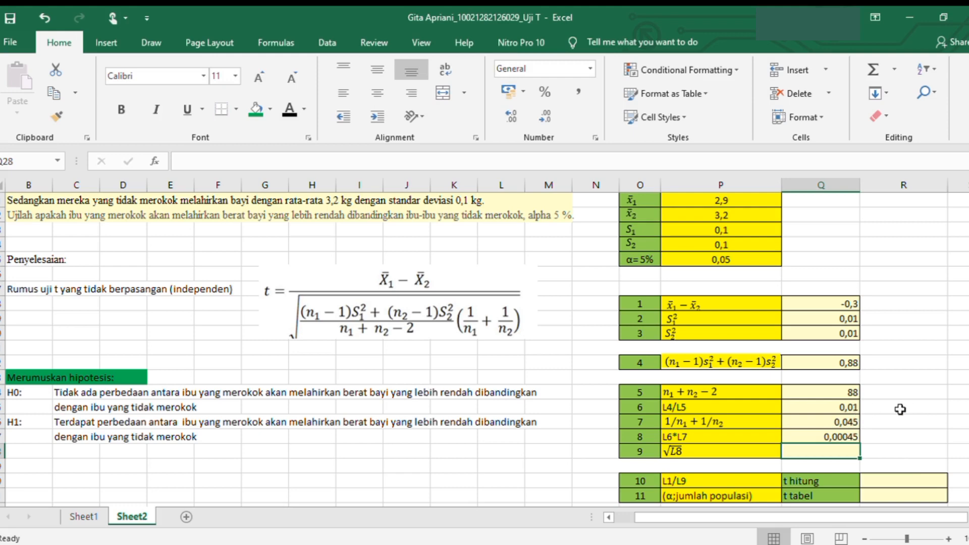
- Calculate the square root of the line 8 result in Q28 with the formula =SQRT(Q27)
{"action": "scroll", "coordinate": [817, 411], "scroll_direction": "down", "scroll_amount": 1}
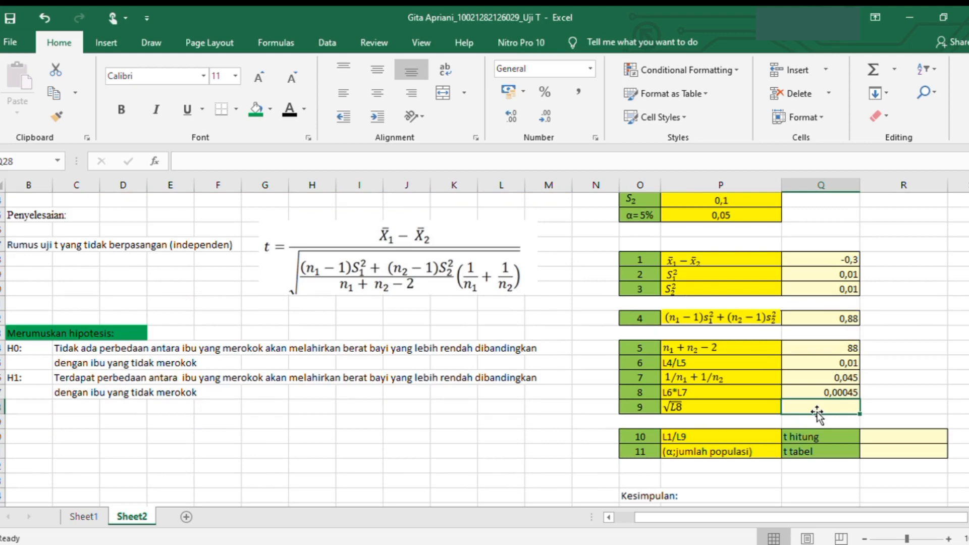
{"action": "type", "text": "="}
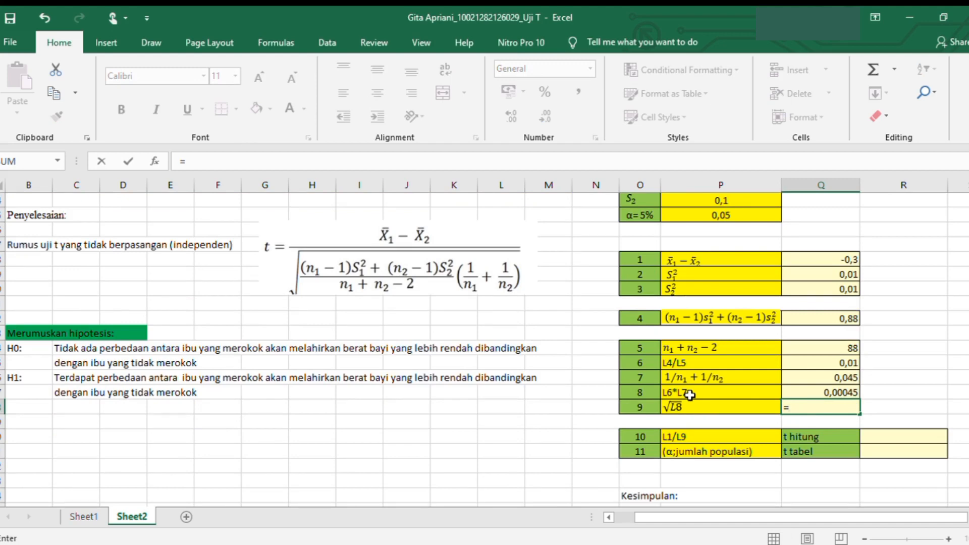
{"action": "type", "text": "s"}
{"action": "type", "text": "q"}
{"action": "key", "text": "Tab"}
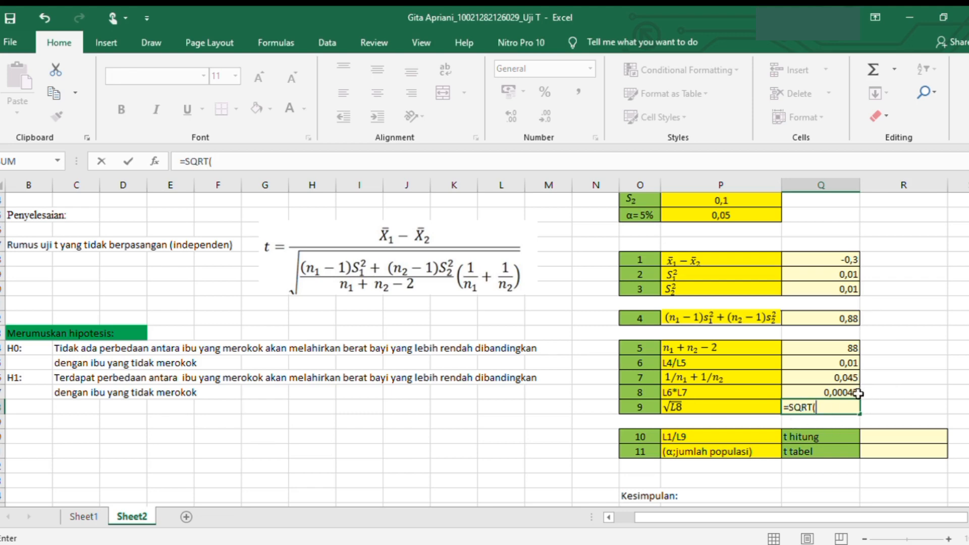
{"action": "left_click", "coordinate": [848, 392]}
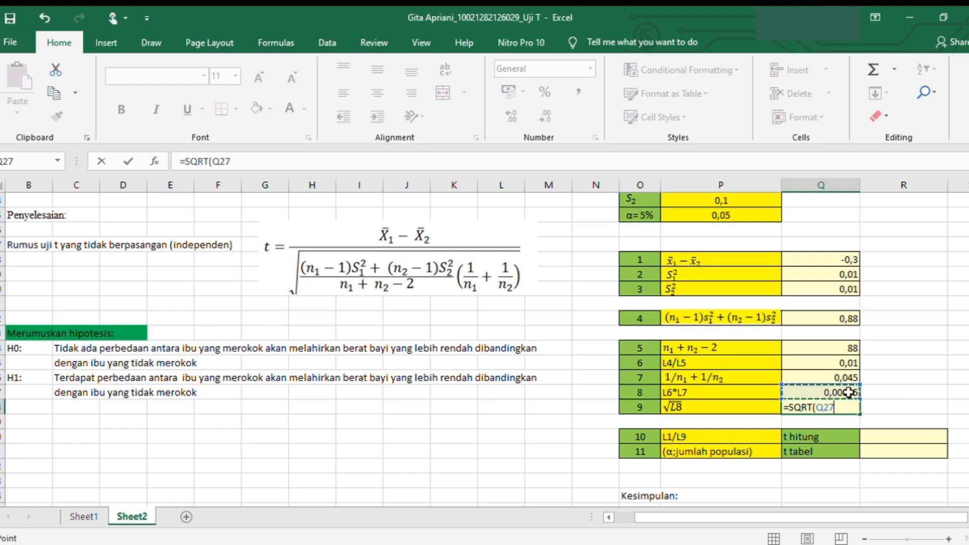
{"action": "type", "text": ")"}
{"action": "key", "text": "Return"}
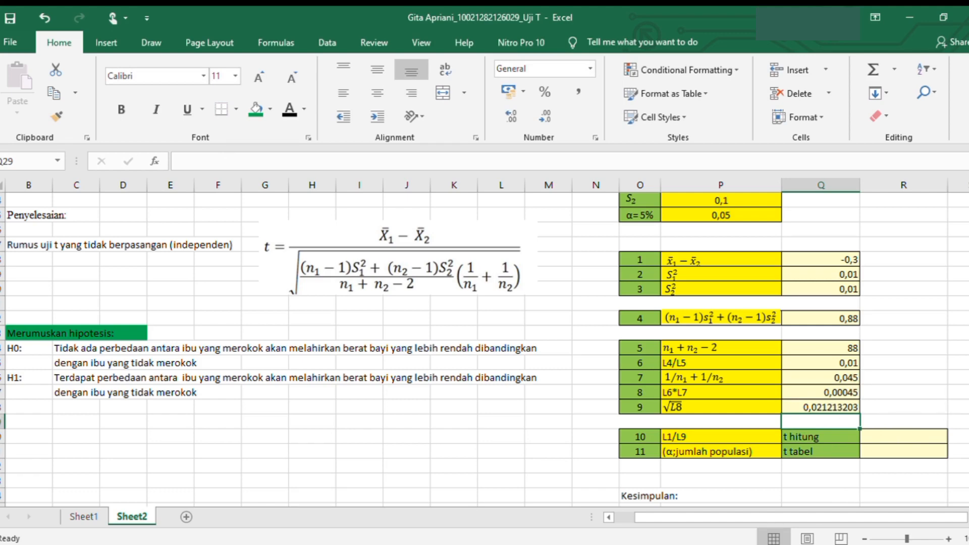
{"action": "left_click", "coordinate": [692, 423]}
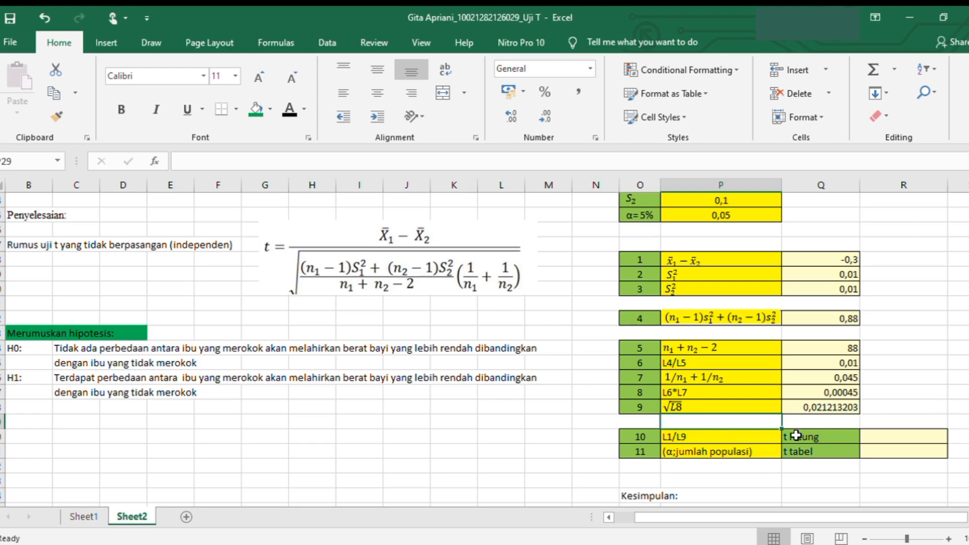
- Calculate t hitung in R30 by dividing the line 1 result by the line 9 result with the formula =Q18/Q28
{"action": "left_click", "coordinate": [724, 446]}
{"action": "left_click", "coordinate": [681, 432]}
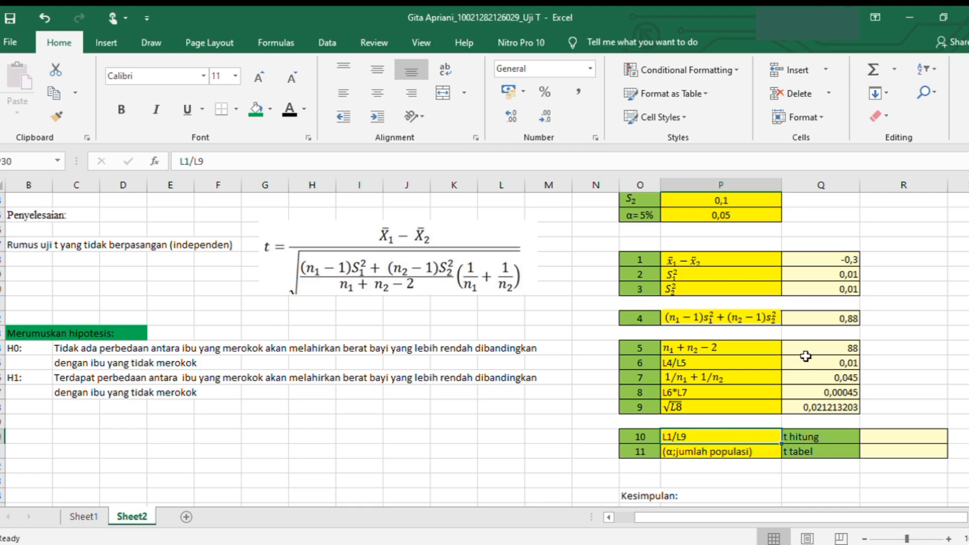
{"action": "left_click", "coordinate": [829, 437]}
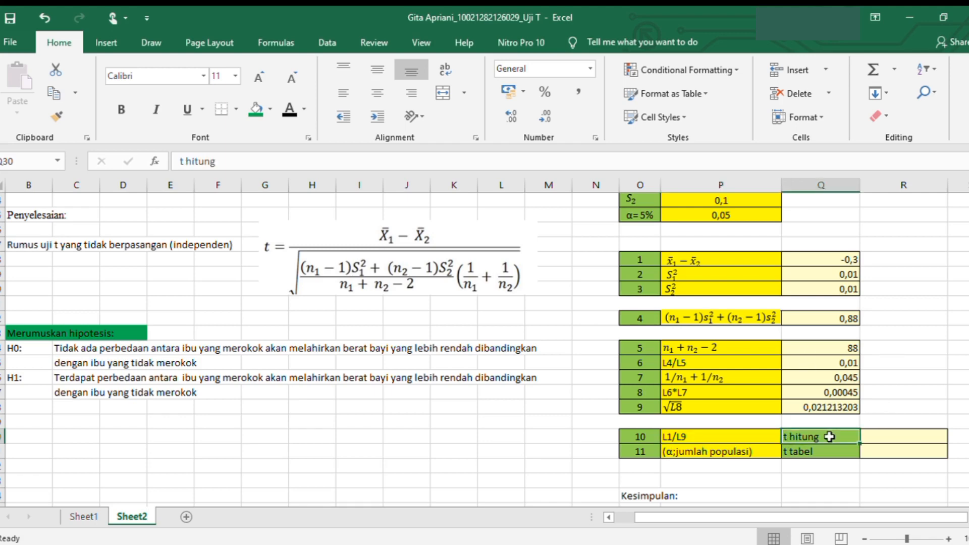
{"action": "left_click", "coordinate": [894, 450]}
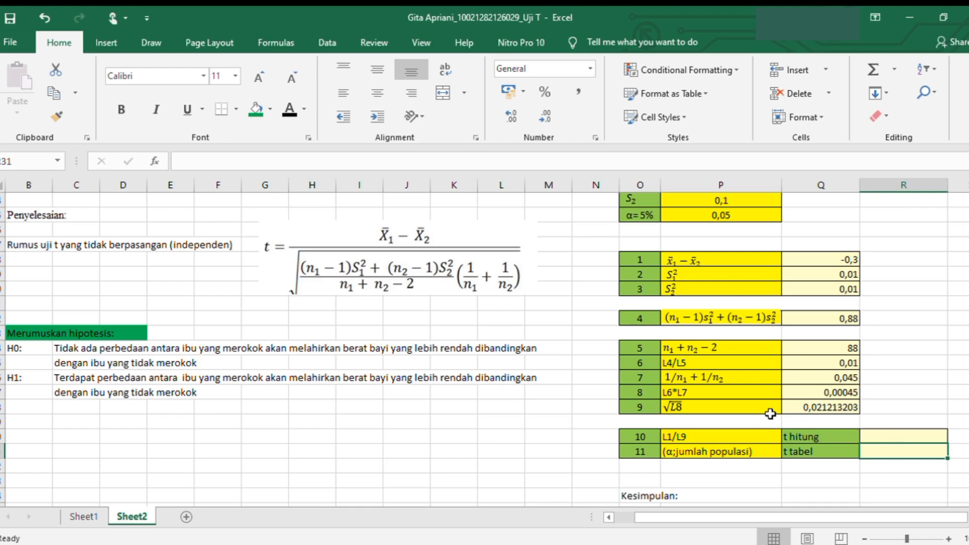
{"action": "left_click", "coordinate": [894, 437]}
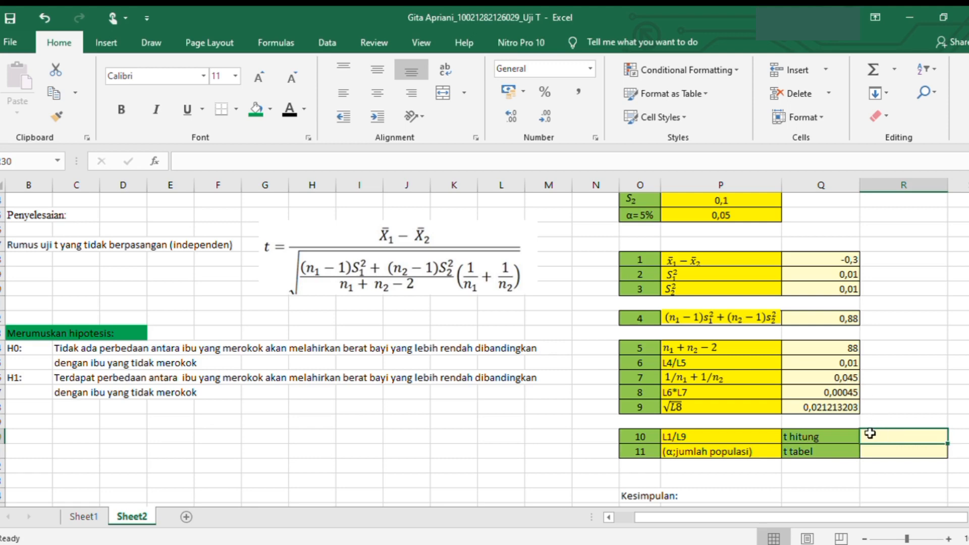
{"action": "type", "text": "="}
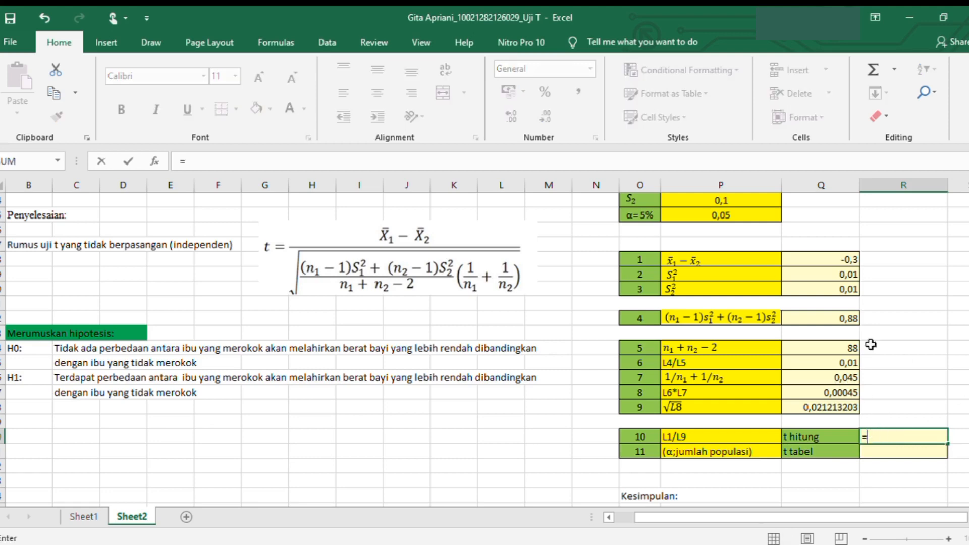
{"action": "left_click", "coordinate": [836, 260]}
{"action": "type", "text": "/"}
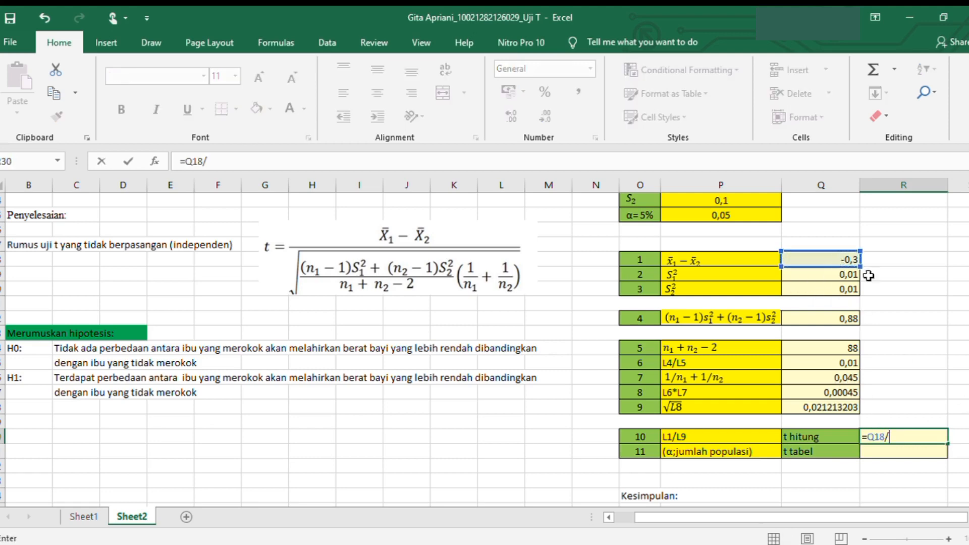
{"action": "left_click", "coordinate": [797, 405]}
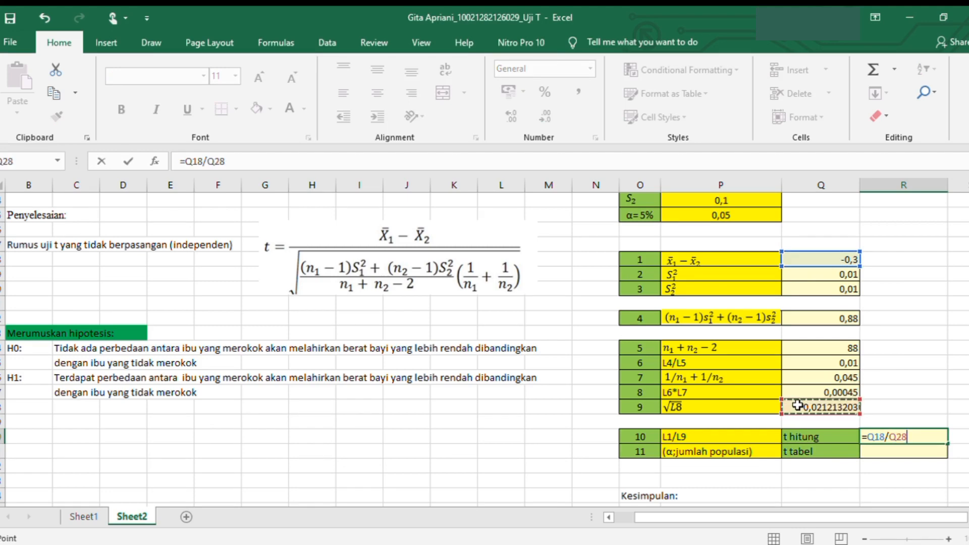
{"action": "key", "text": "Return"}
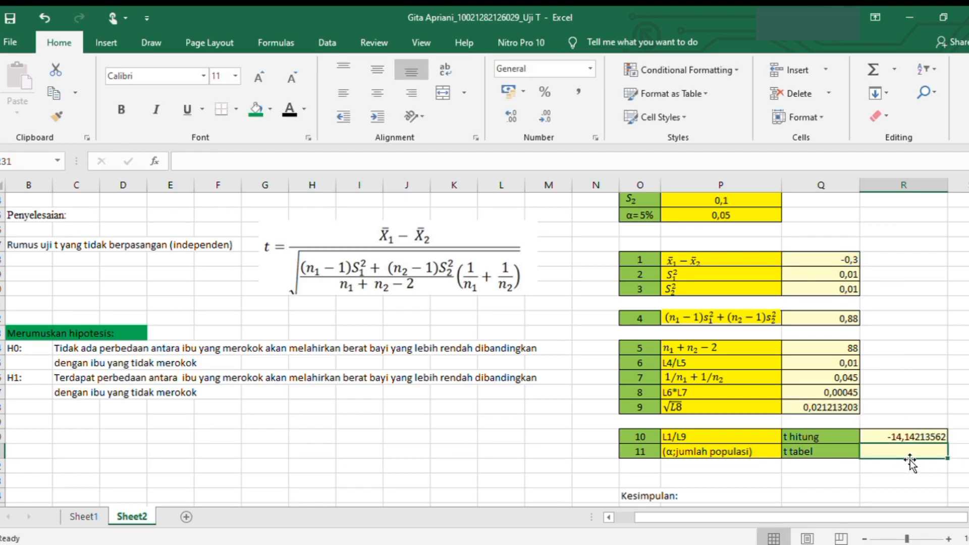
- Calculate t tabel in R31 from the α value and the line 5 result with the formula =T.INV(P15;Q24)
{"action": "left_click", "coordinate": [746, 453]}
{"action": "left_click", "coordinate": [807, 452]}
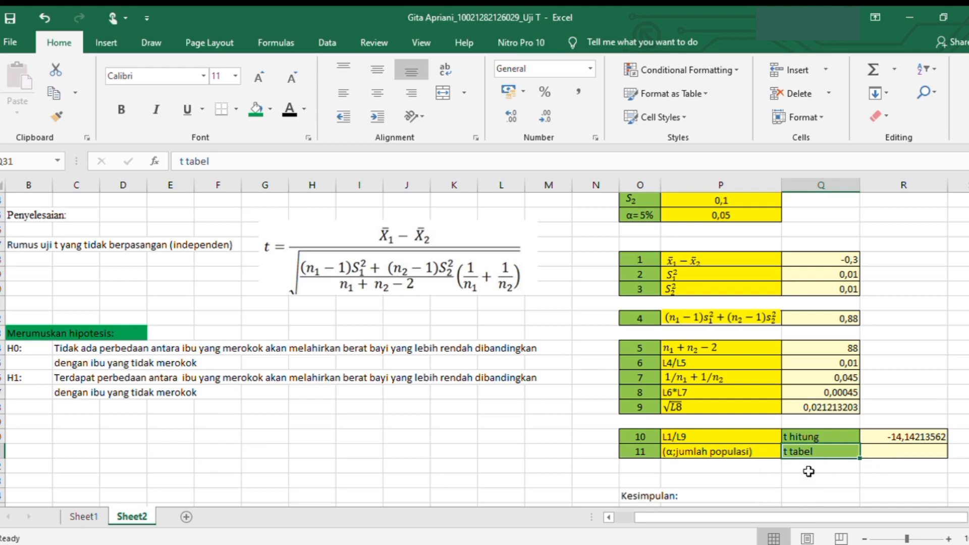
{"action": "left_click", "coordinate": [890, 454]}
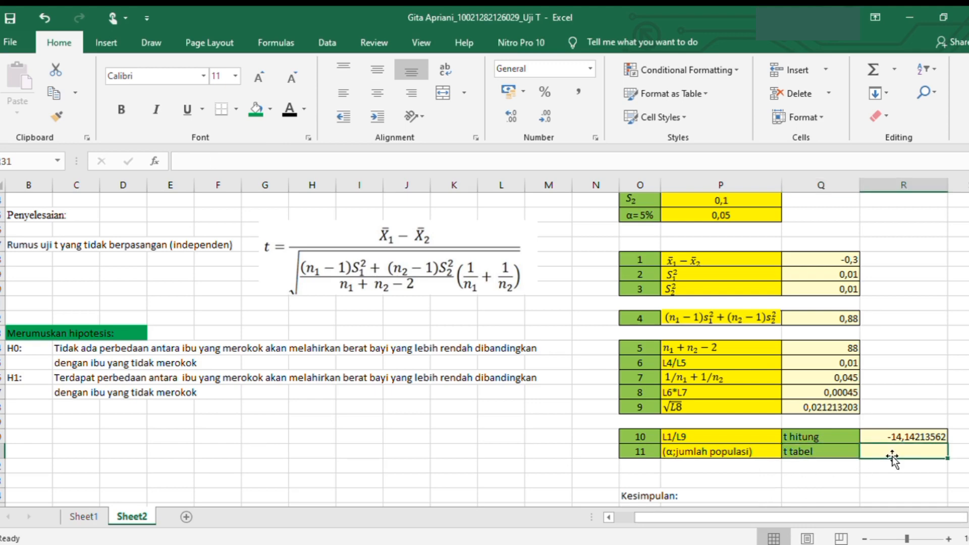
{"action": "type", "text": "="}
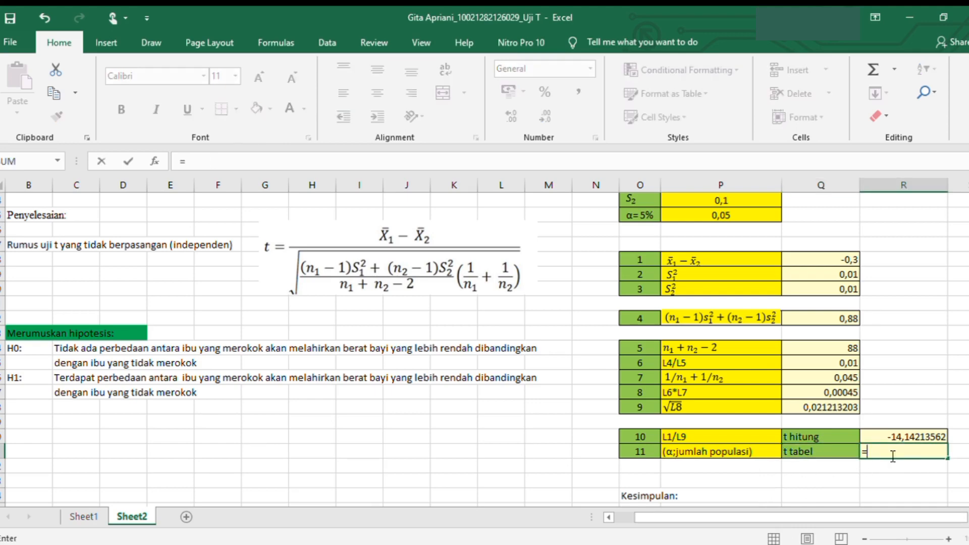
{"action": "type", "text": "in"}
{"action": "key", "text": "BackSpace"}
{"action": "type", "text": "t"}
{"action": "double_click", "coordinate": [913, 468]}
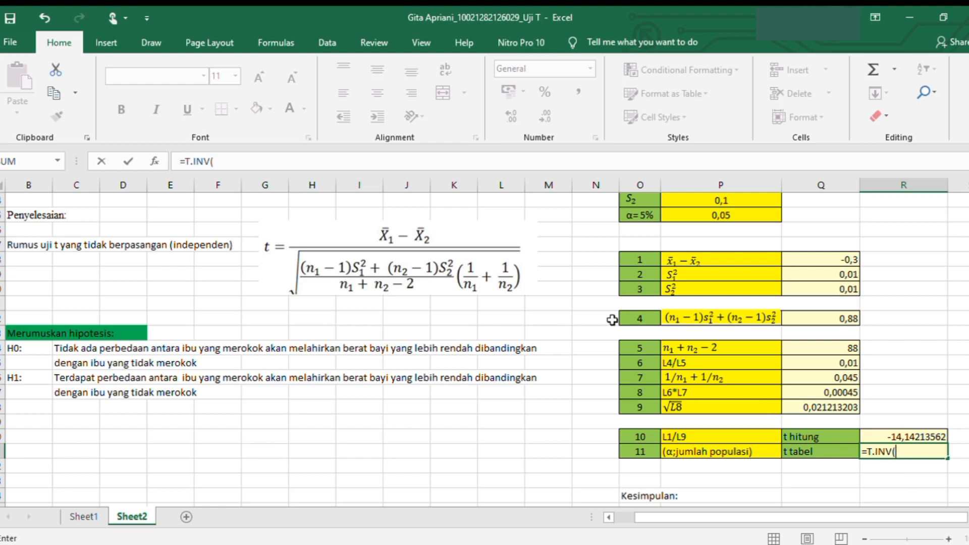
{"action": "left_click", "coordinate": [729, 217]}
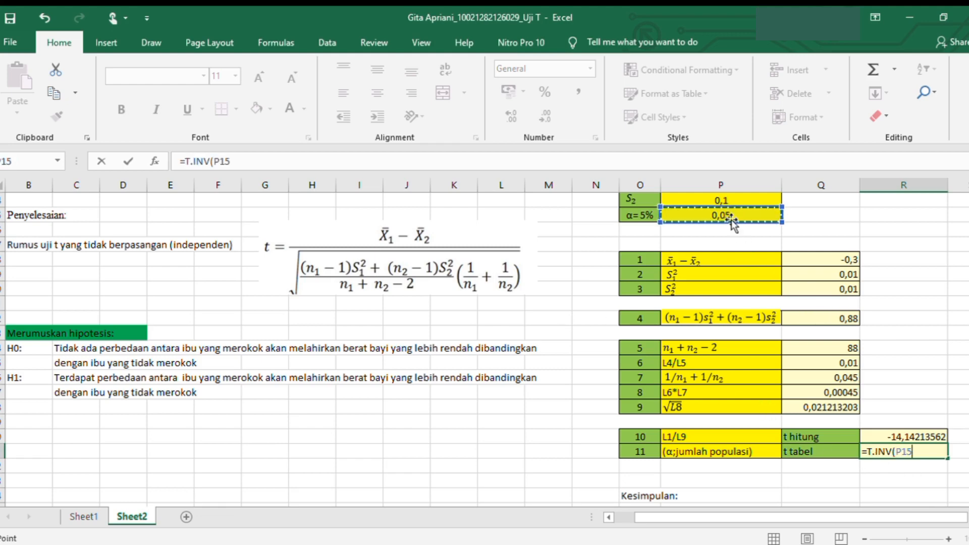
{"action": "type", "text": ":"}
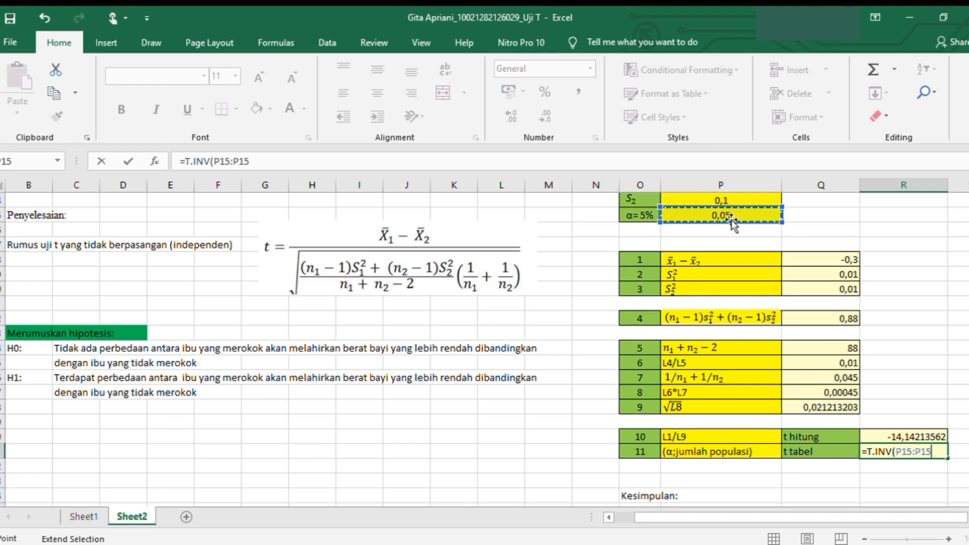
{"action": "key", "text": "BackSpace"}
{"action": "key", "text": "BackSpace"}
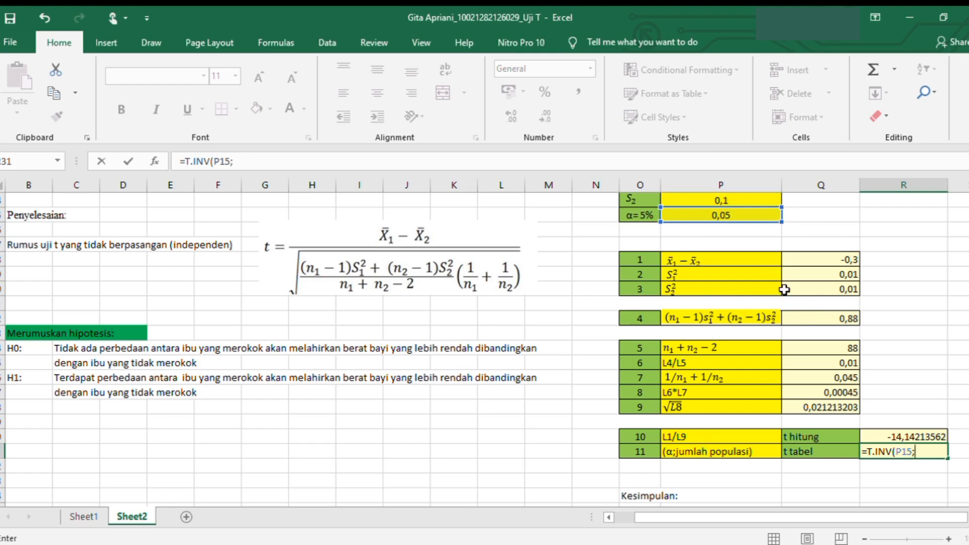
{"action": "left_click", "coordinate": [847, 352]}
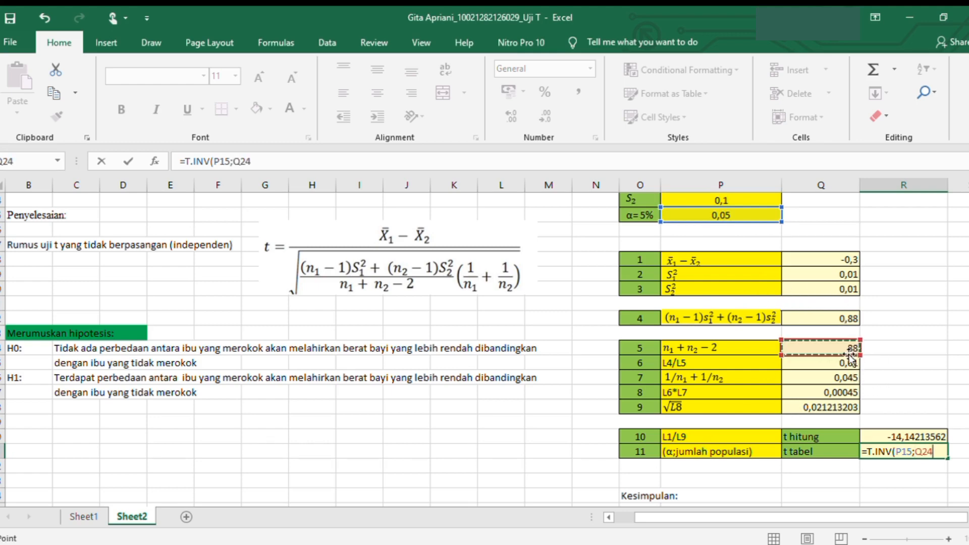
{"action": "key", "text": "Return"}
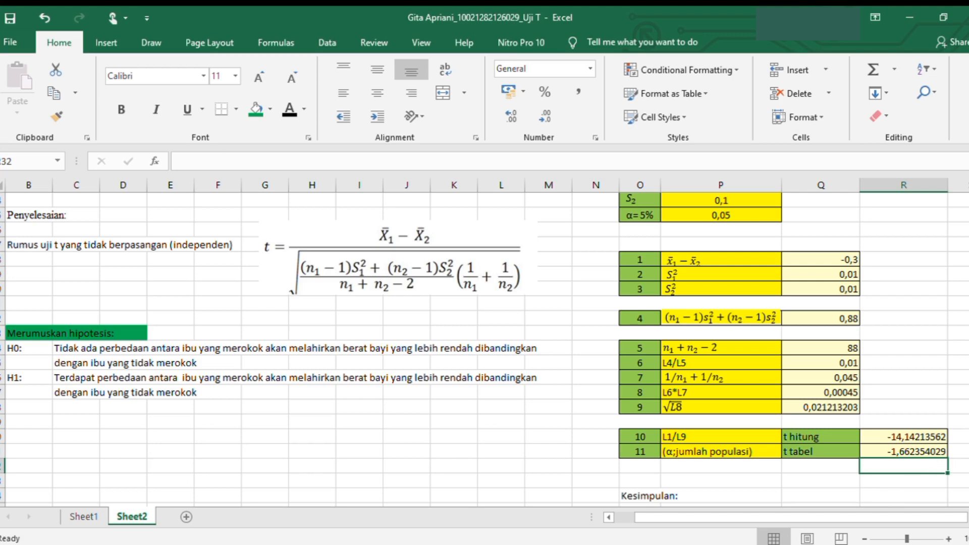
- Extend the conclusion label in O34 to read "Kesimpulan: t hitung < t tabel"
{"action": "left_click", "coordinate": [722, 495]}
{"action": "key", "text": "Down"}
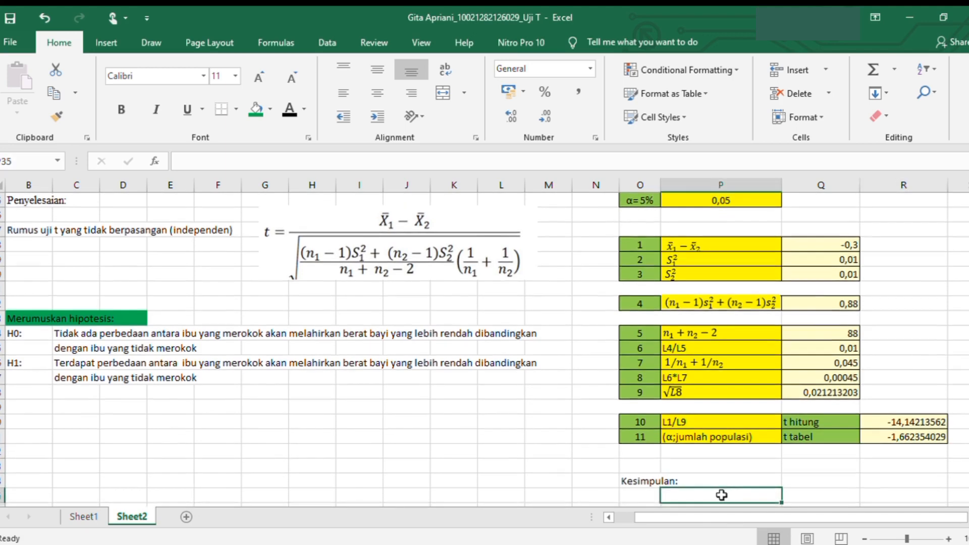
{"action": "key", "text": "Down"}
{"action": "key", "text": "Down"}
{"action": "left_click", "coordinate": [731, 453]}
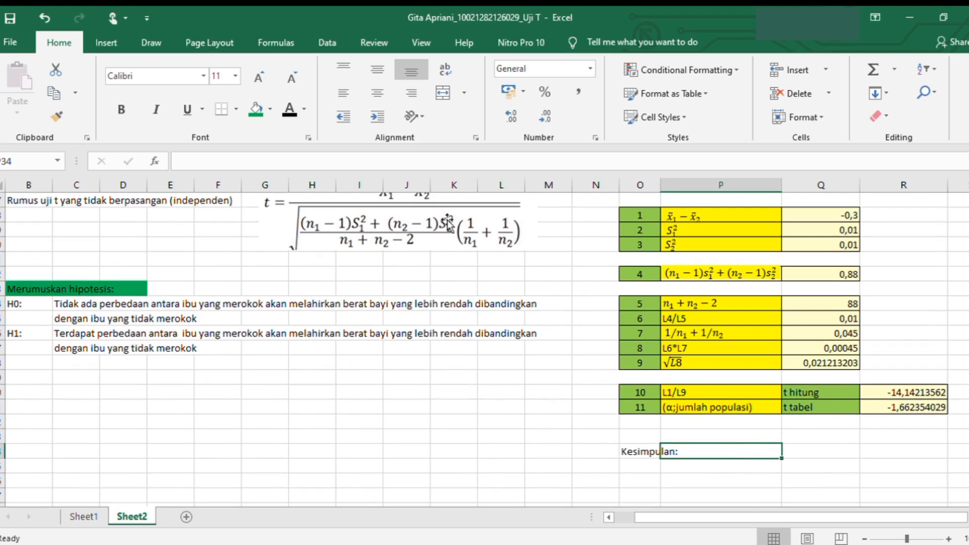
{"action": "left_click", "coordinate": [183, 160]}
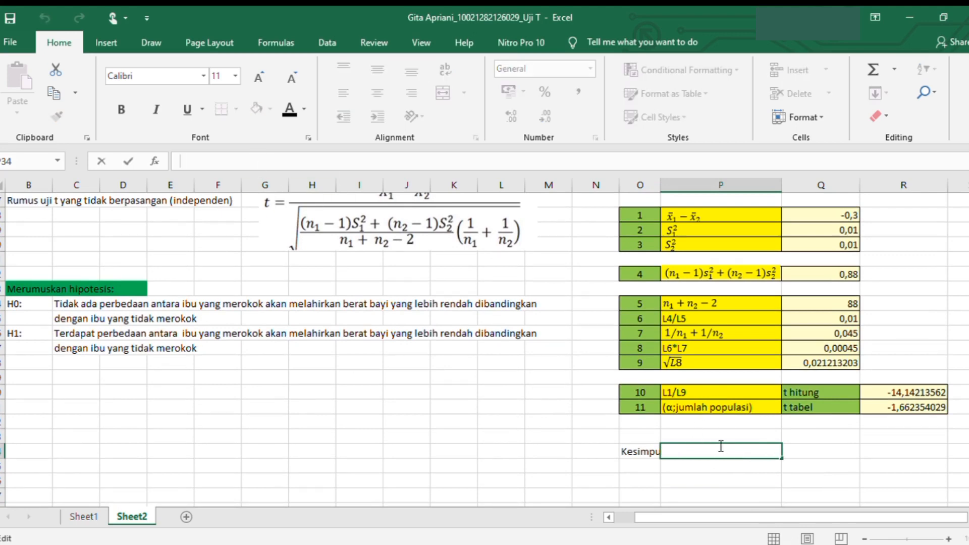
{"action": "left_click", "coordinate": [651, 450]}
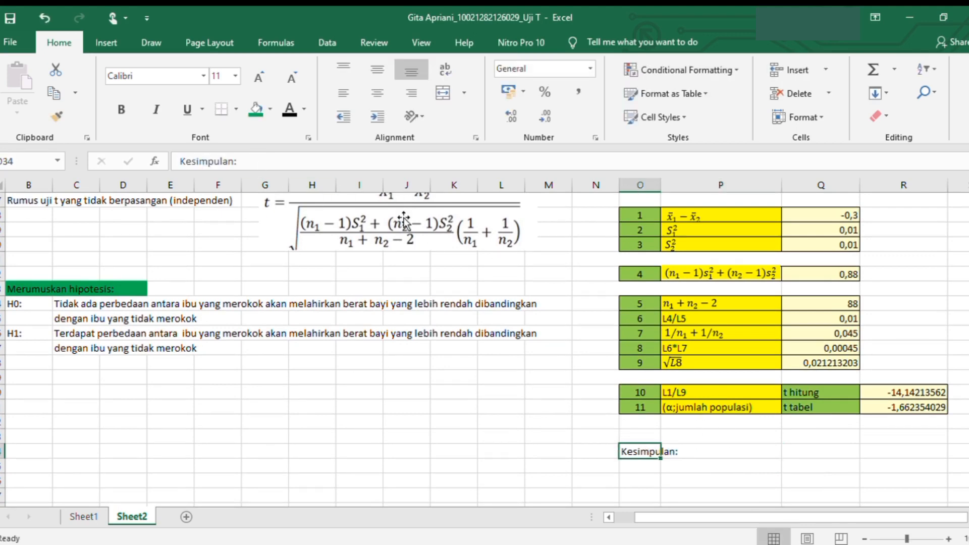
{"action": "left_click", "coordinate": [347, 162]}
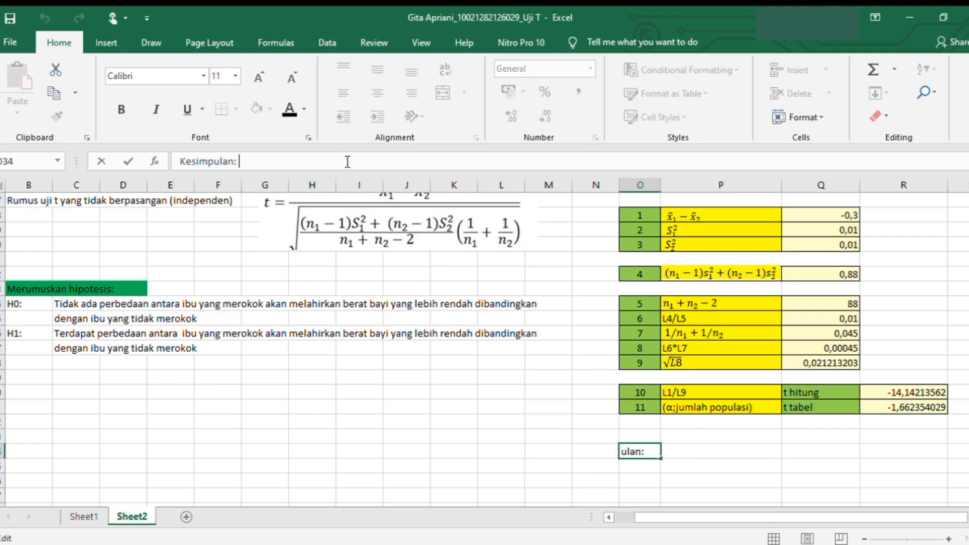
{"action": "type", "text": "t hitung"}
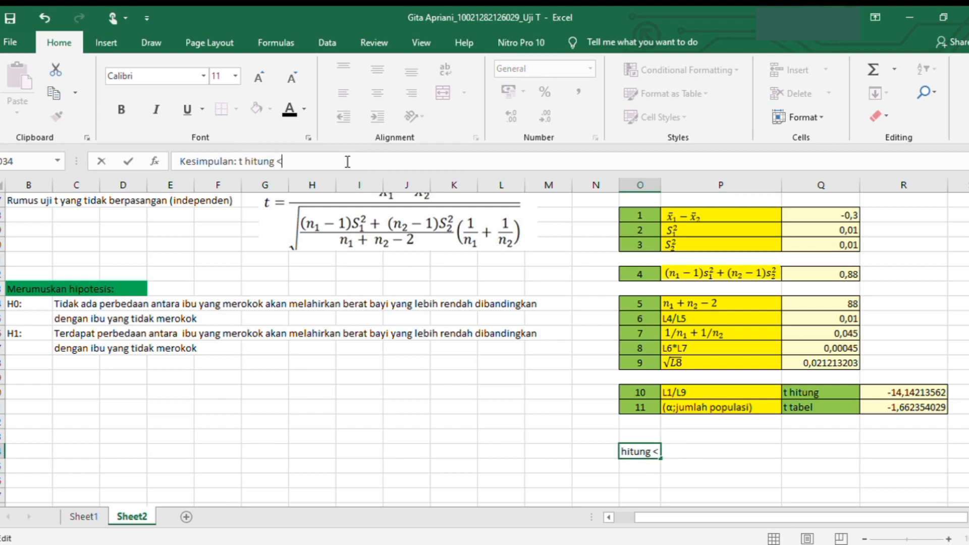
{"action": "type", "text": " < t tabel"}
{"action": "key", "text": "Return"}
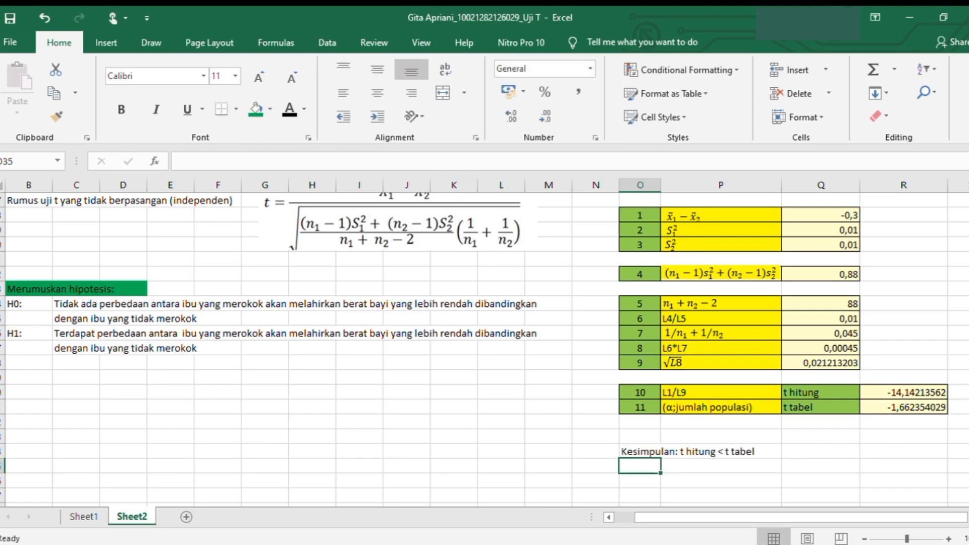
- Enter the interpretation "Artinya, H0 ditolak dan H1 diterima" in O35 below the conclusion
{"action": "type", "text": "a"}
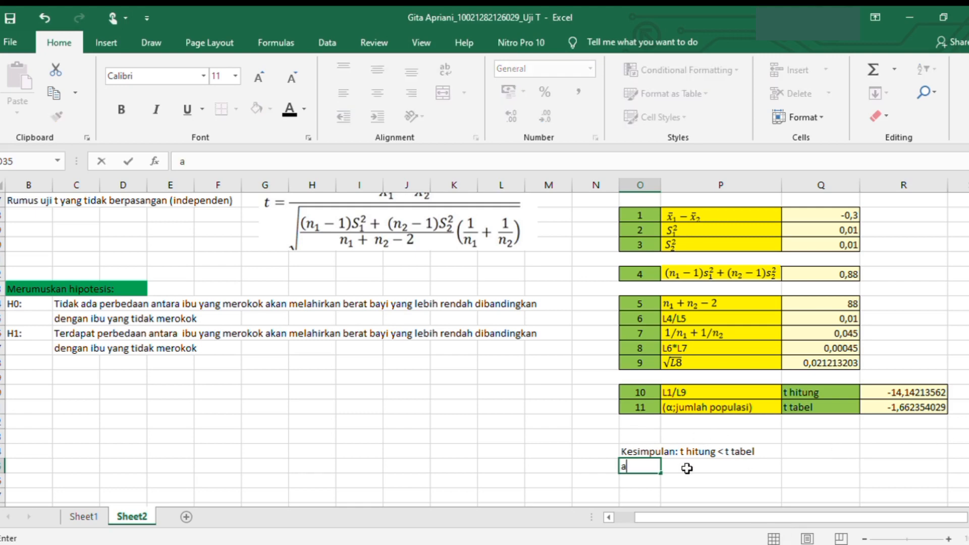
{"action": "key", "text": "BackSpace"}
{"action": "type", "text": "Artinya,"}
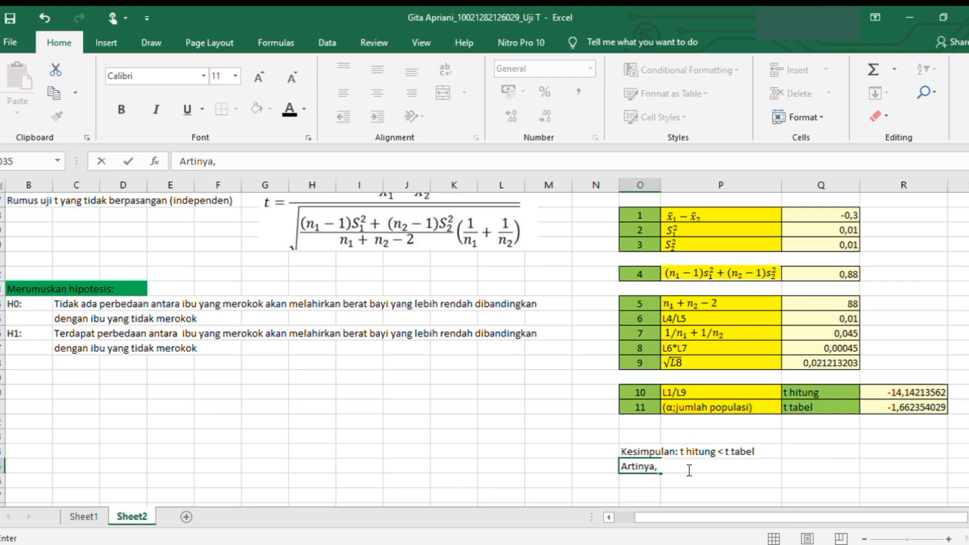
{"action": "type", "text": " ho"}
{"action": "key", "text": "BackSpace"}
{"action": "type", "text": "H0 DIT"}
{"action": "key", "text": "BackSpace"}
{"action": "key", "text": "BackSpace"}
{"action": "type", "text": "ditolak dan "}
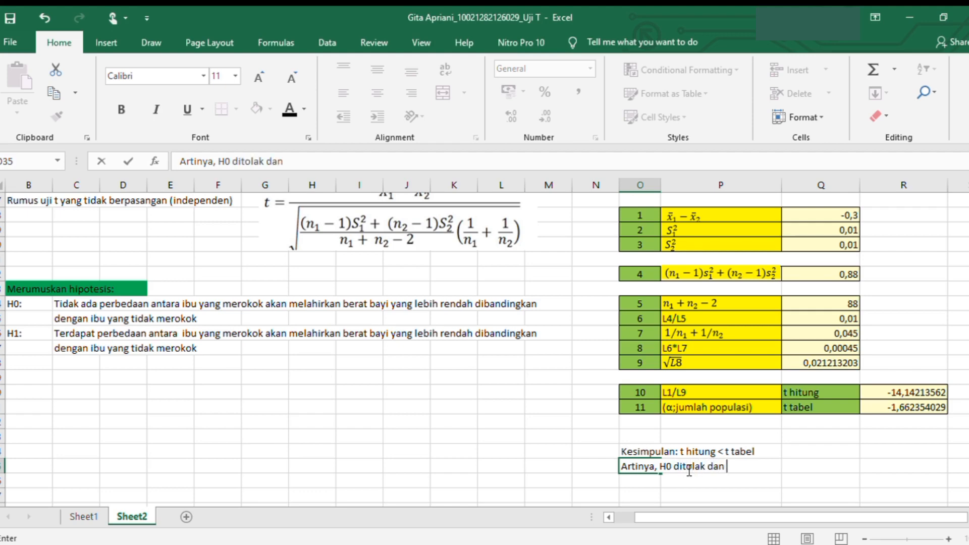
{"action": "type", "text": "H1 diterima"}
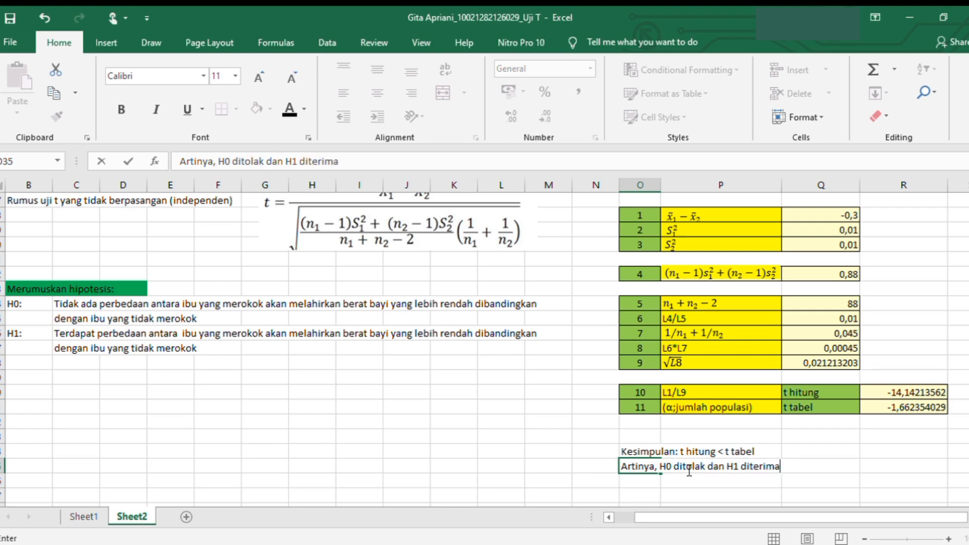
{"action": "key", "text": "Return"}
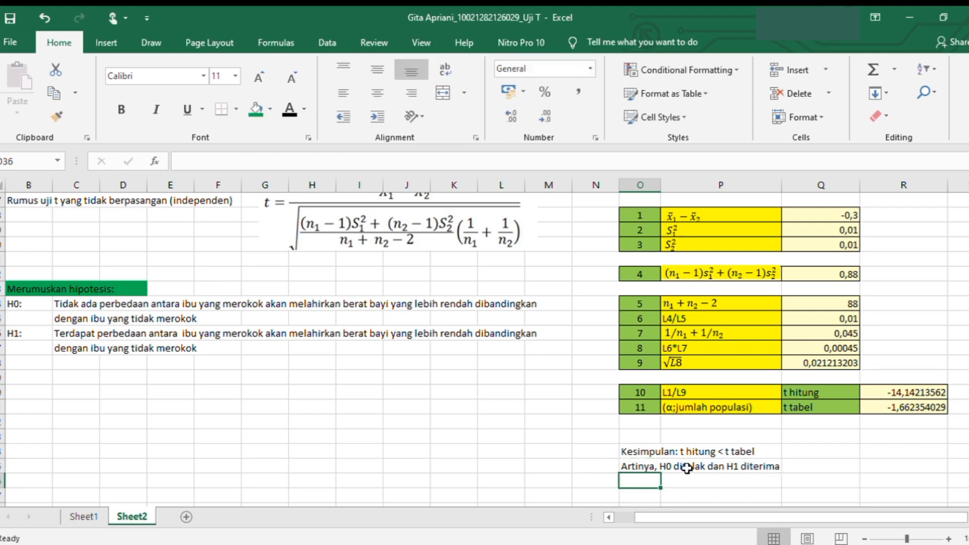
- Enter in O36 "Jadi, terdapat perbedaan antara ibu yang merokok akan melahirkan berat bayi yang lebih rendah dibandingkan dengan ibu yang tidak merokok"
{"action": "type", "text": "Jadi"}
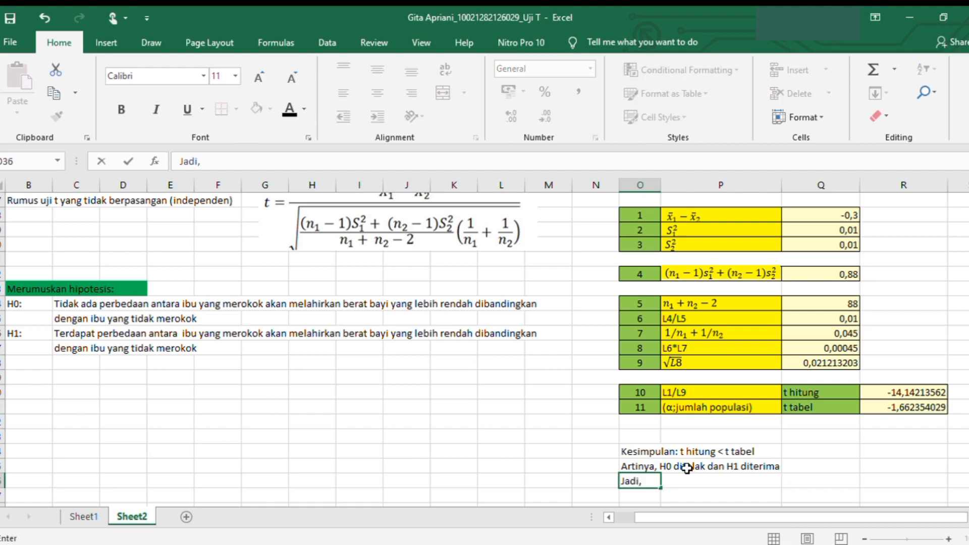
{"action": "type", "text": ", terdapat b"}
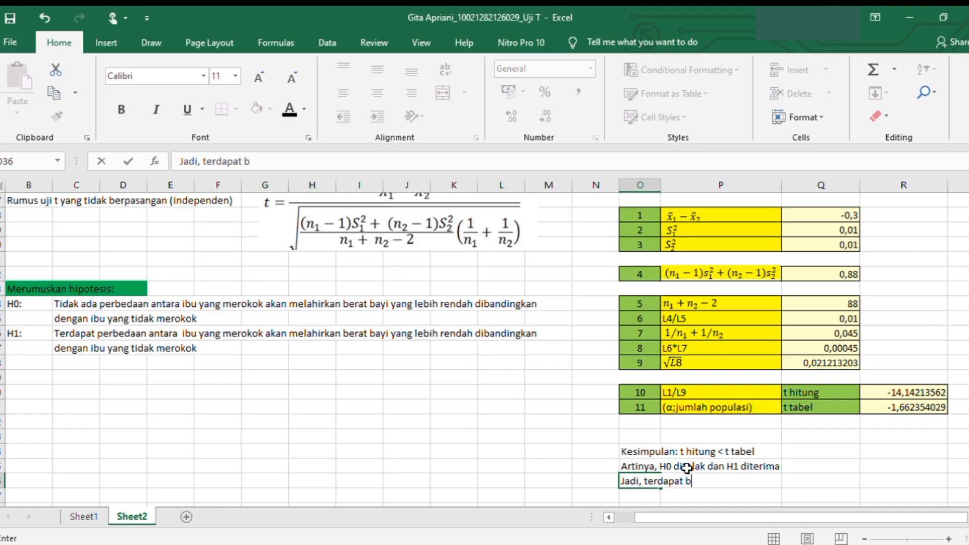
{"action": "key", "text": "BackSpace"}
{"action": "type", "text": "perbedaan"}
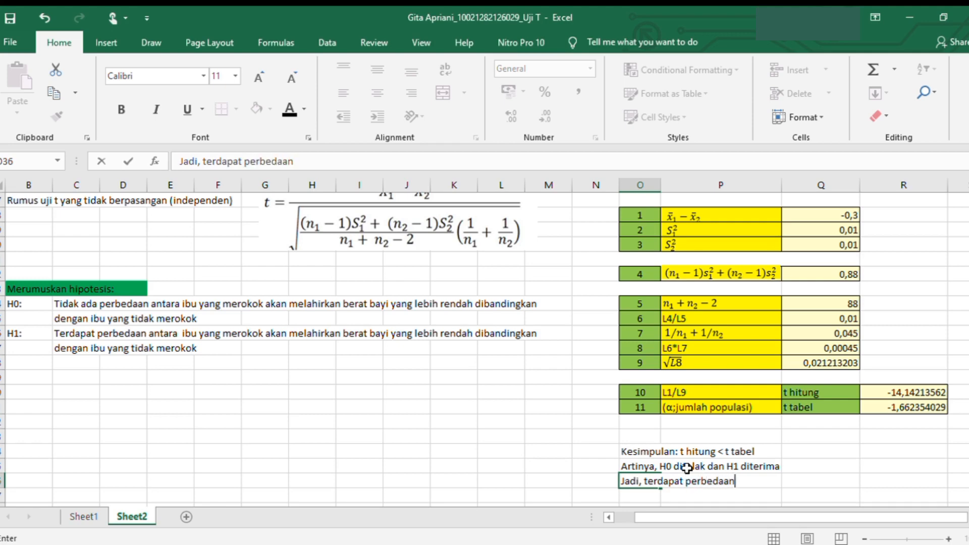
{"action": "type", "text": " antara ibu yang mer"}
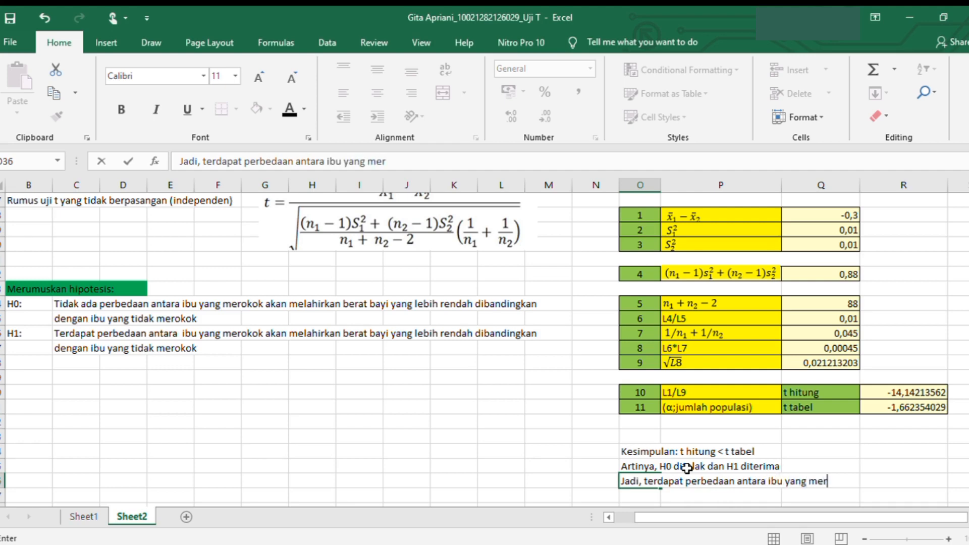
{"action": "type", "text": "okok akan"}
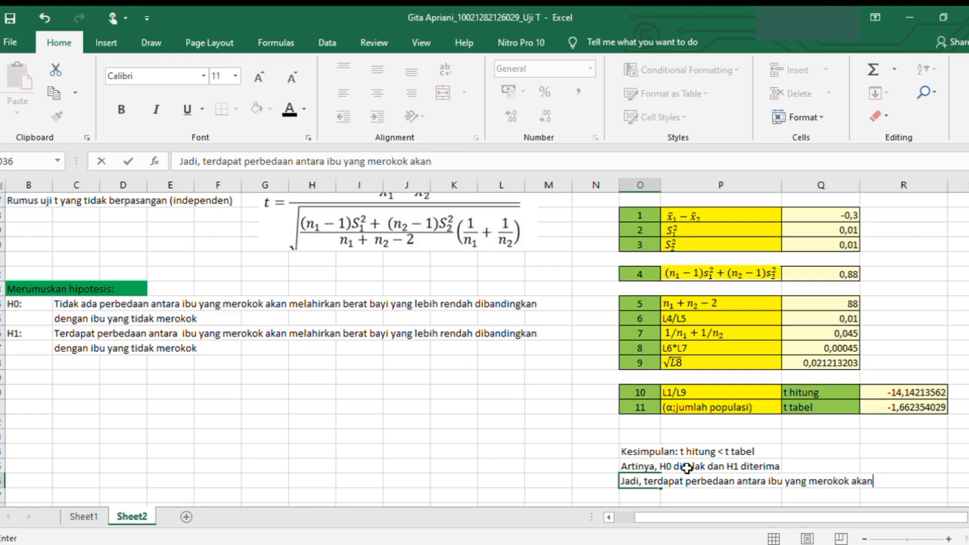
{"action": "type", "text": " melahirkan"}
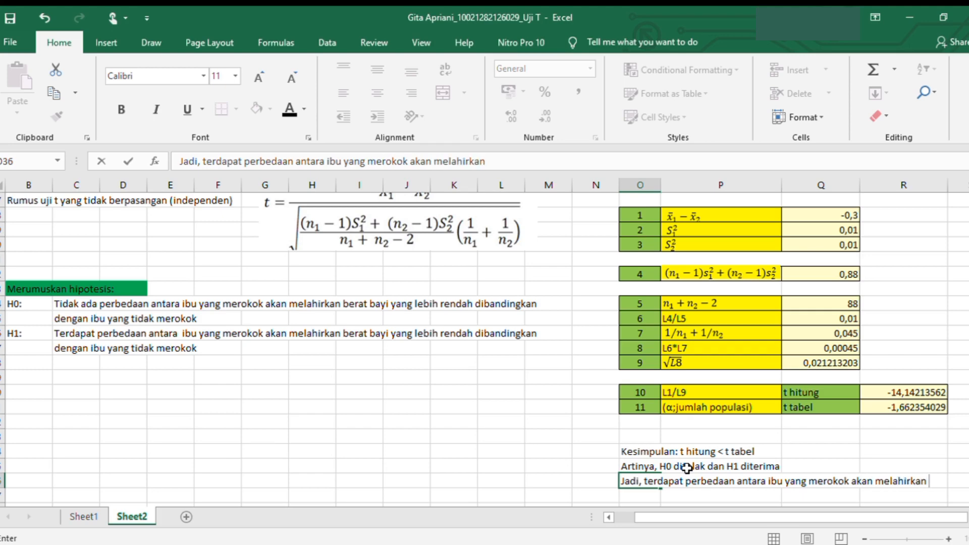
{"action": "type", "text": " berat bayi yang"}
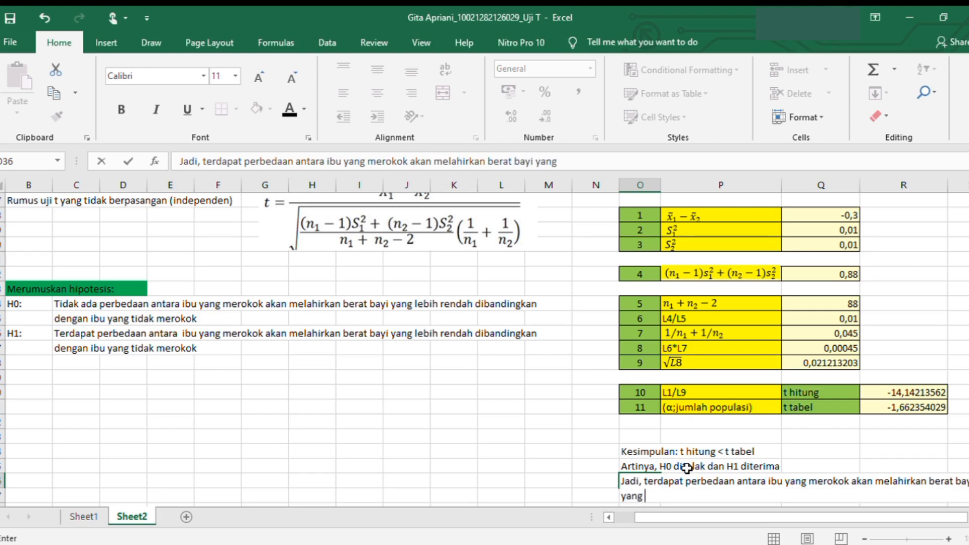
{"action": "type", "text": " lebih renda"}
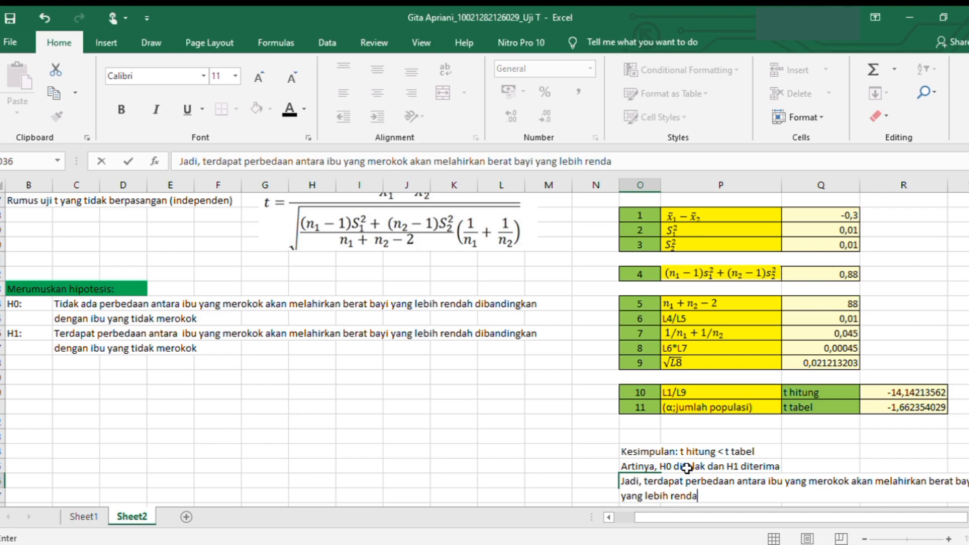
{"action": "type", "text": "h dibandingk"}
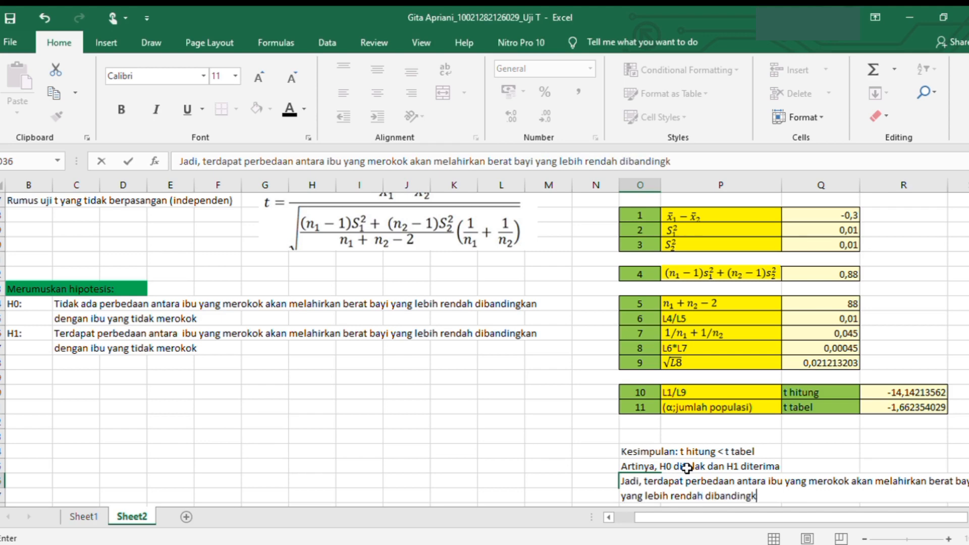
{"action": "type", "text": "an dengan"}
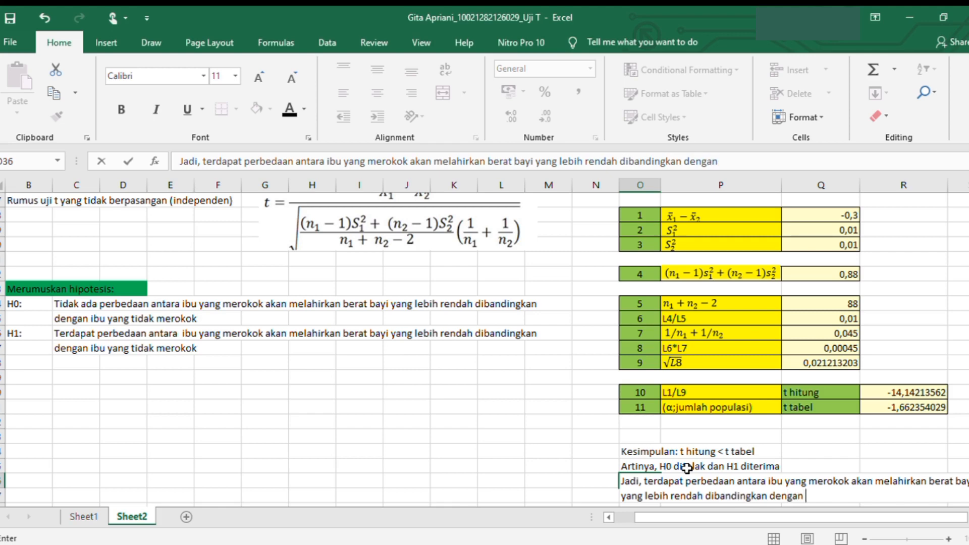
{"action": "type", "text": " ibu yang"}
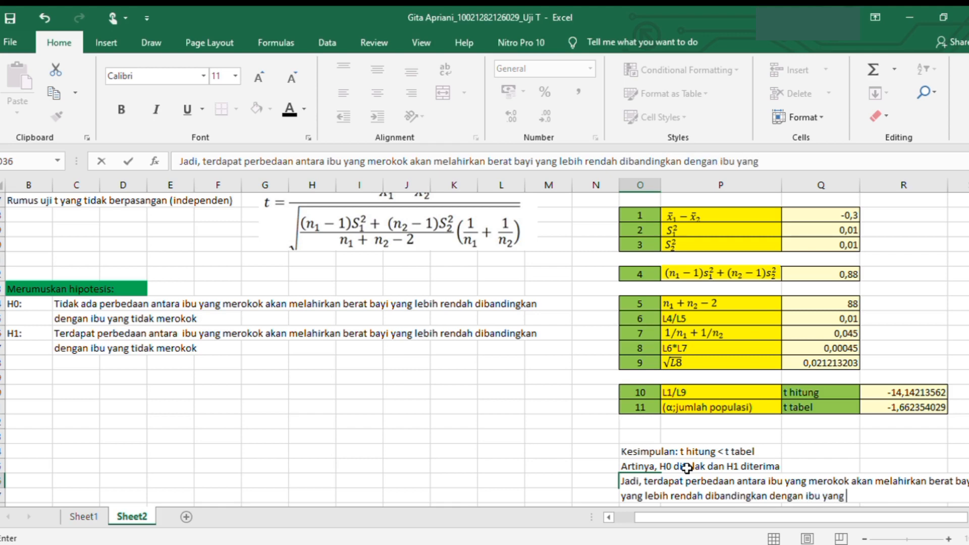
{"action": "type", "text": " tidak merokok"}
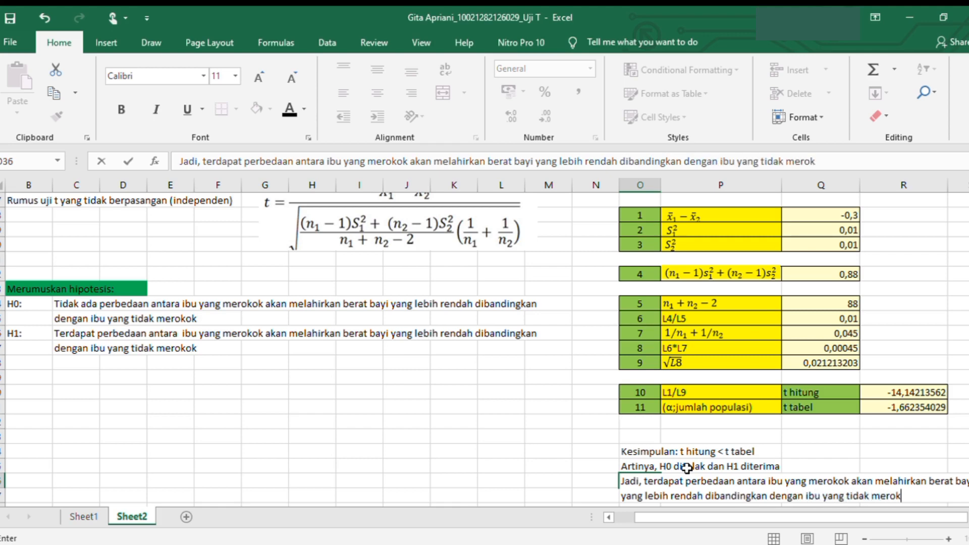
{"action": "left_click", "coordinate": [507, 463]}
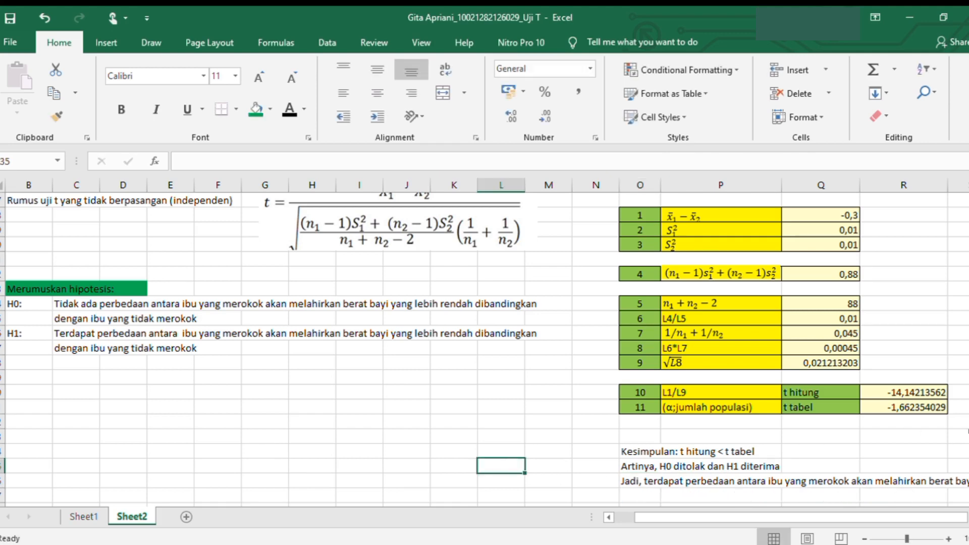
{"action": "left_click", "coordinate": [840, 463]}
{"action": "key", "text": "Down"}
{"action": "key", "text": "Down"}
{"action": "key", "text": "Down"}
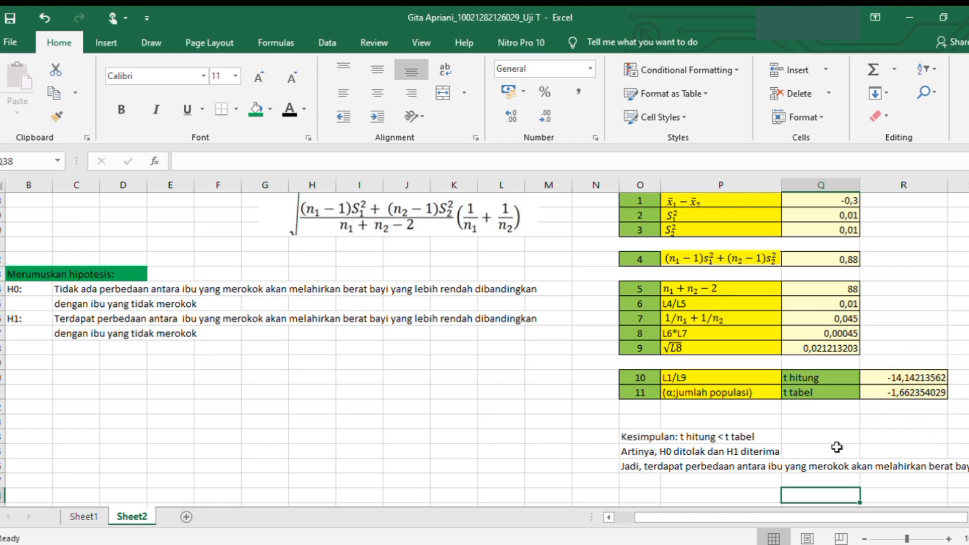
{"action": "left_click", "coordinate": [653, 485]}
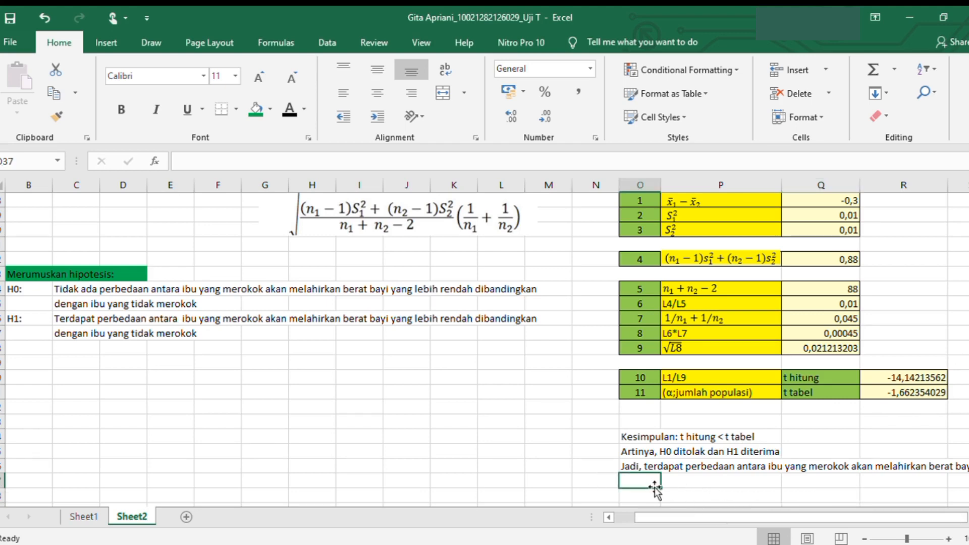
{"action": "left_click", "coordinate": [684, 498]}
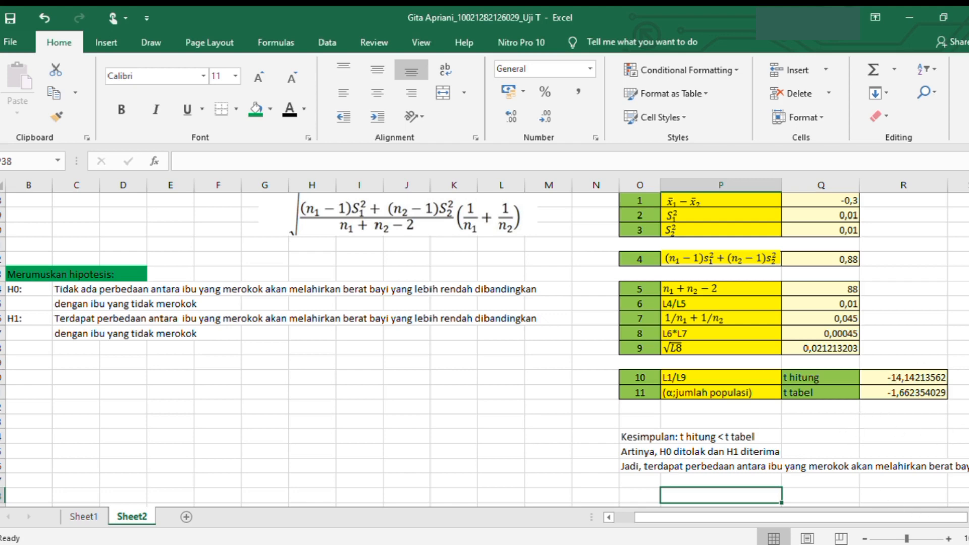
{"action": "scroll", "coordinate": [484, 348], "scroll_direction": "up", "scroll_amount": 3}
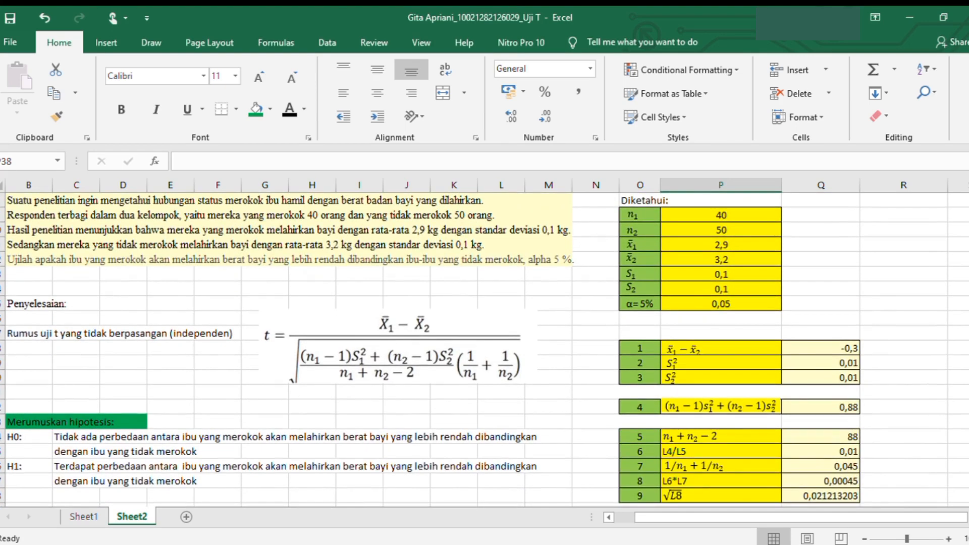
{"action": "scroll", "coordinate": [484, 348], "scroll_direction": "up", "scroll_amount": 2}
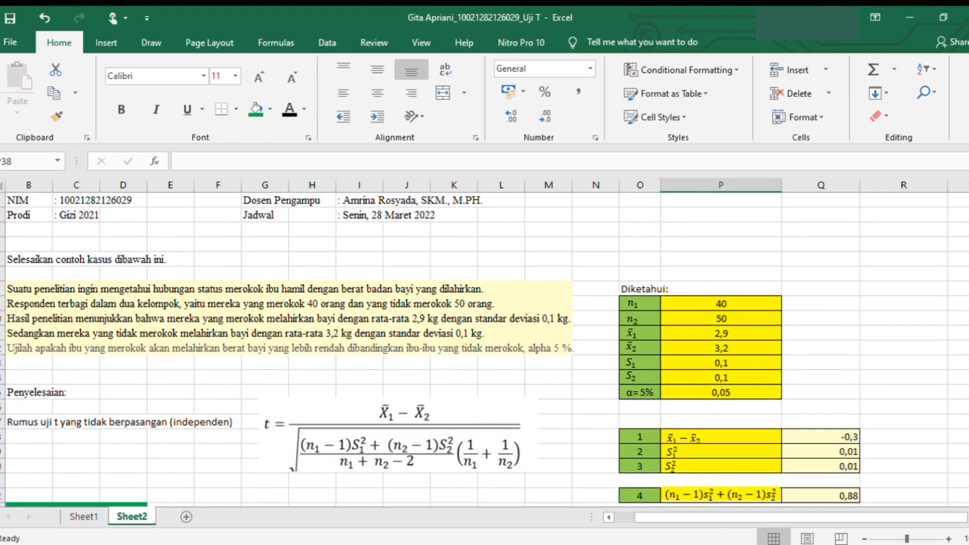